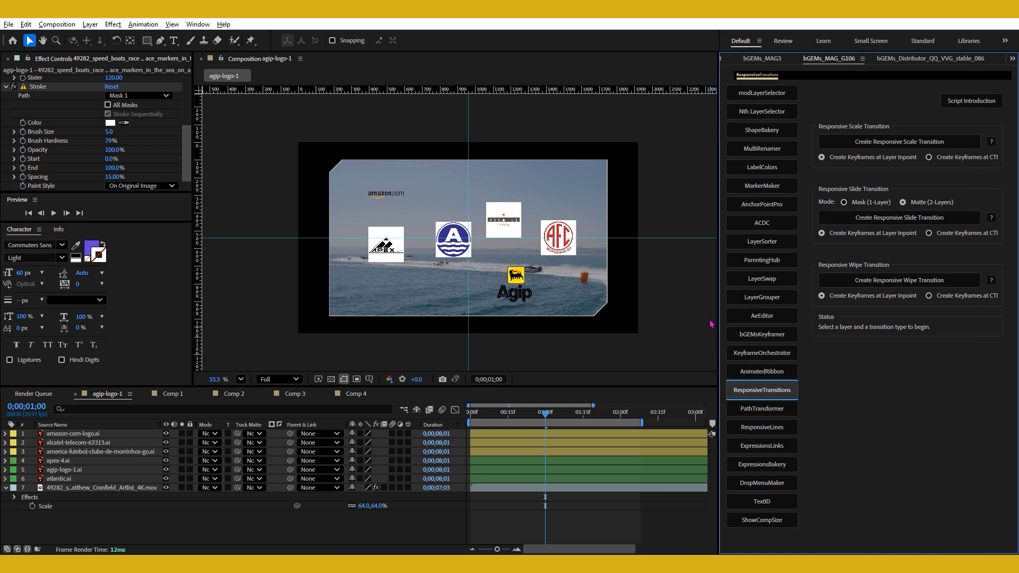
Widen the scripts panel so the full Responsive Transitions interface fits beside the composition view
drag(718, 304, 658, 308)
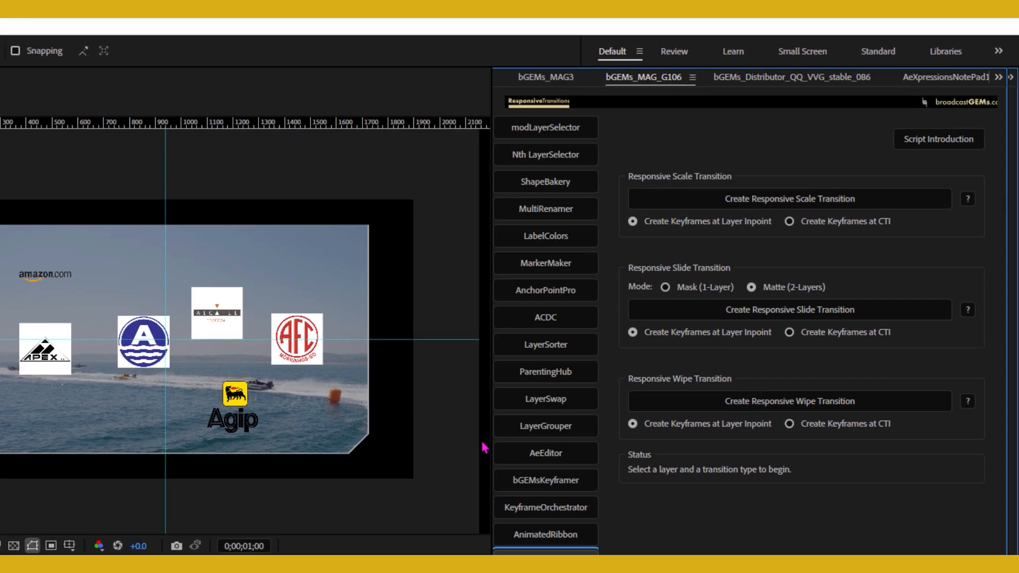
drag(483, 446, 483, 446)
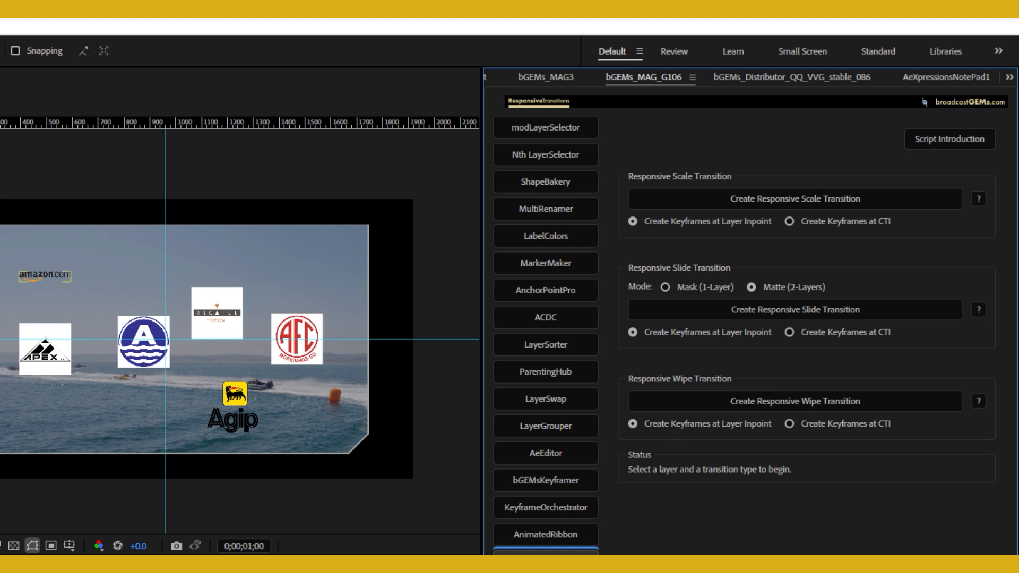
Try to distribute all layers, including the boat video, in a centered three-column grid, and undo it
key(ctrl+a)
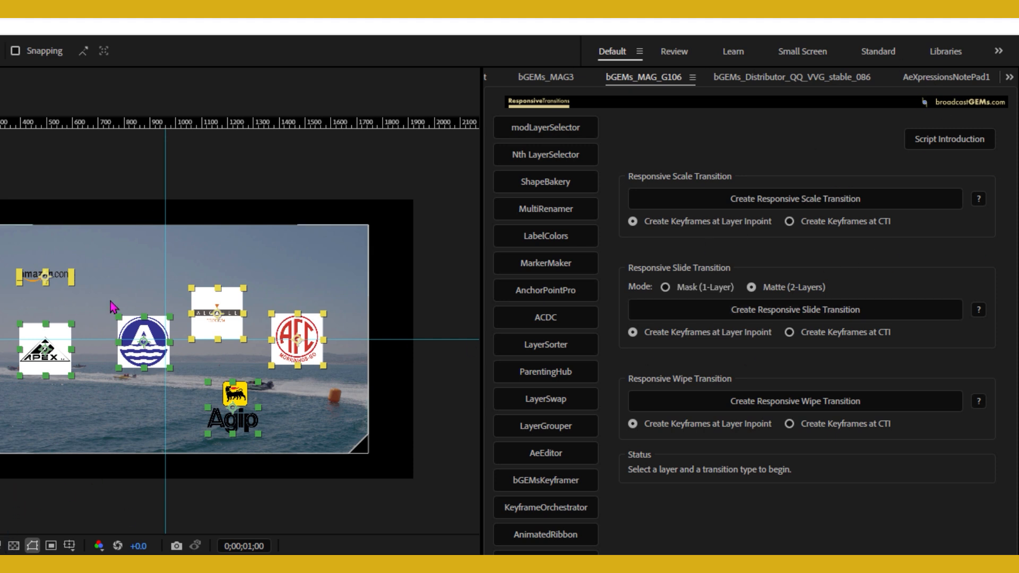
click(91, 494)
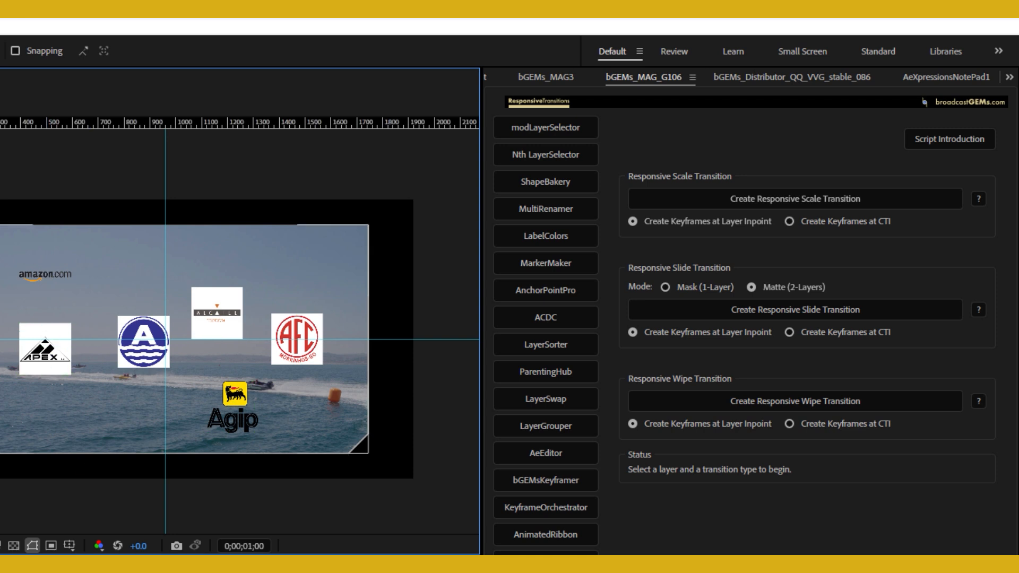
drag(0, 242, 377, 480)
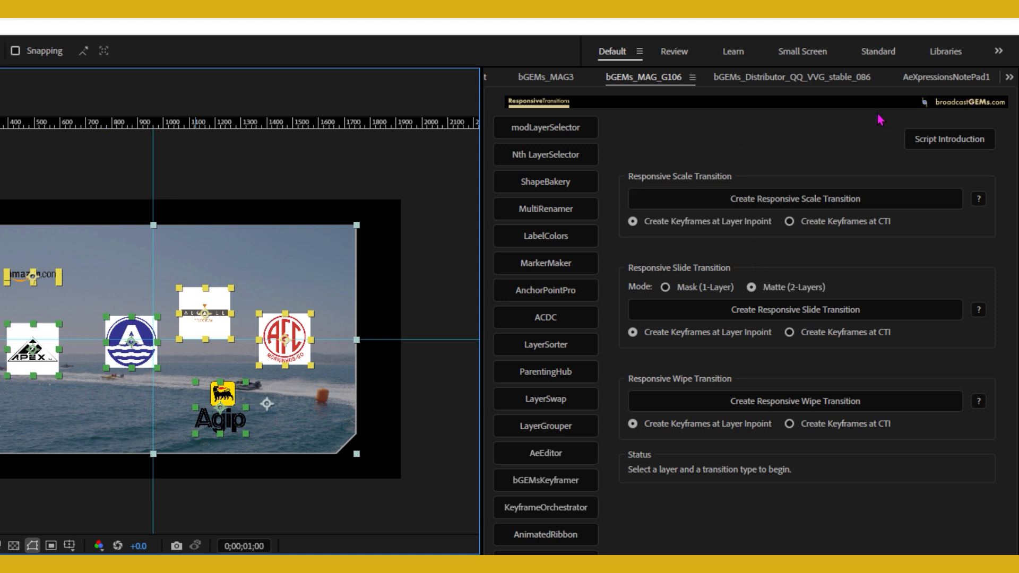
click(762, 84)
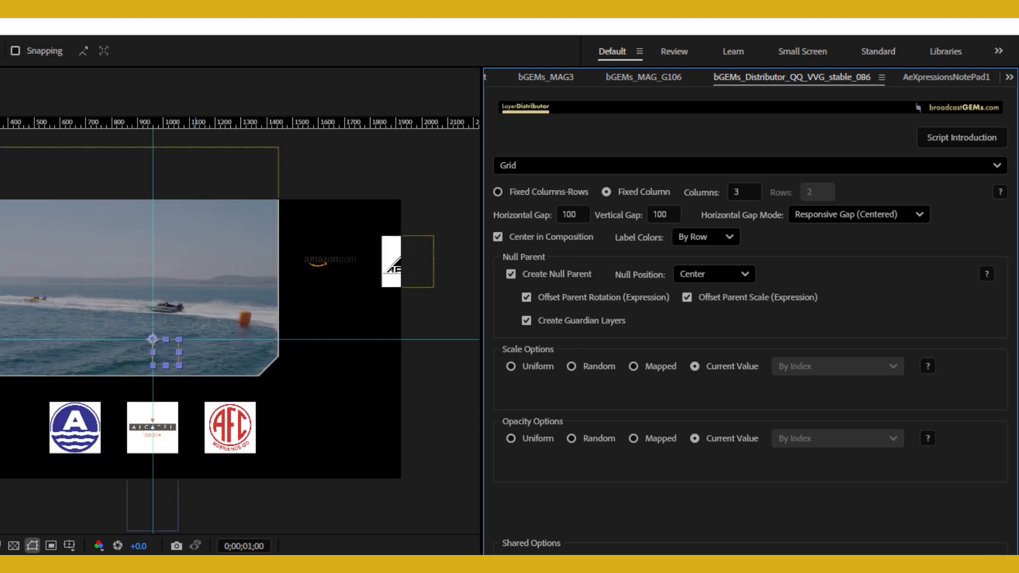
key(ctrl+z)
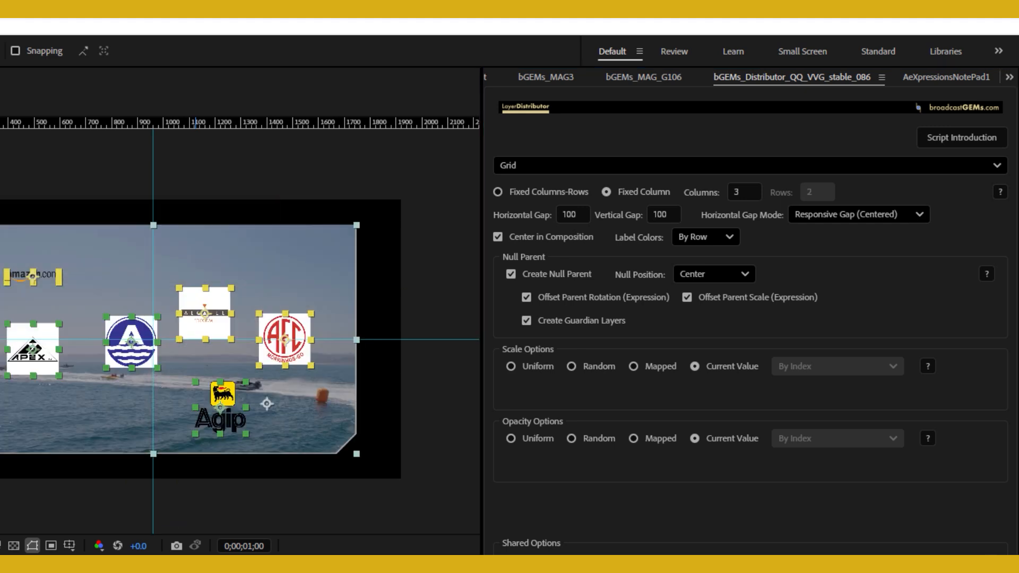
Distribute only the six logo layers in a centered three-column grid with null parents, and return to the Responsive Transitions script in bGEMs_MAG3
shift+click(196, 361)
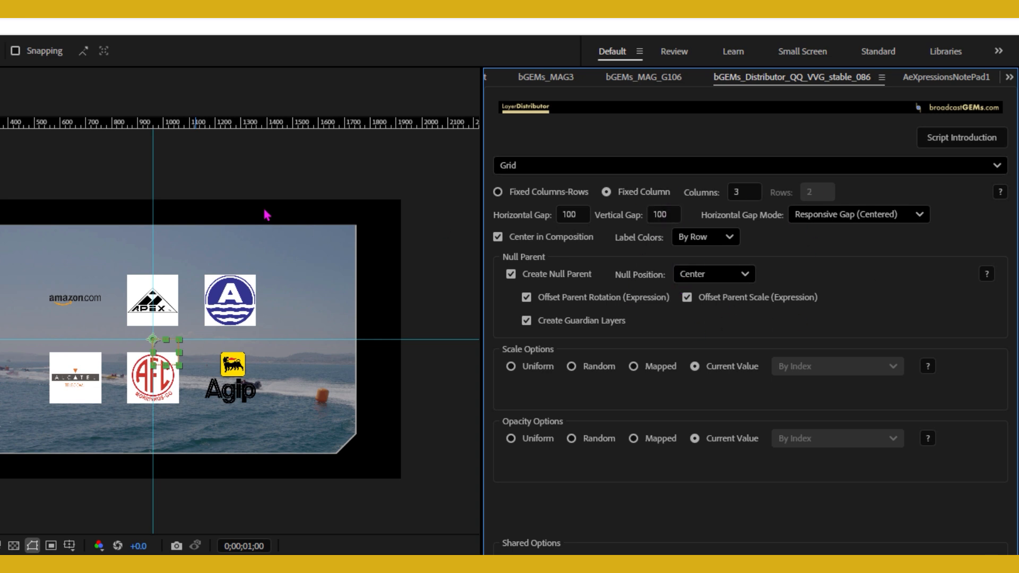
click(533, 78)
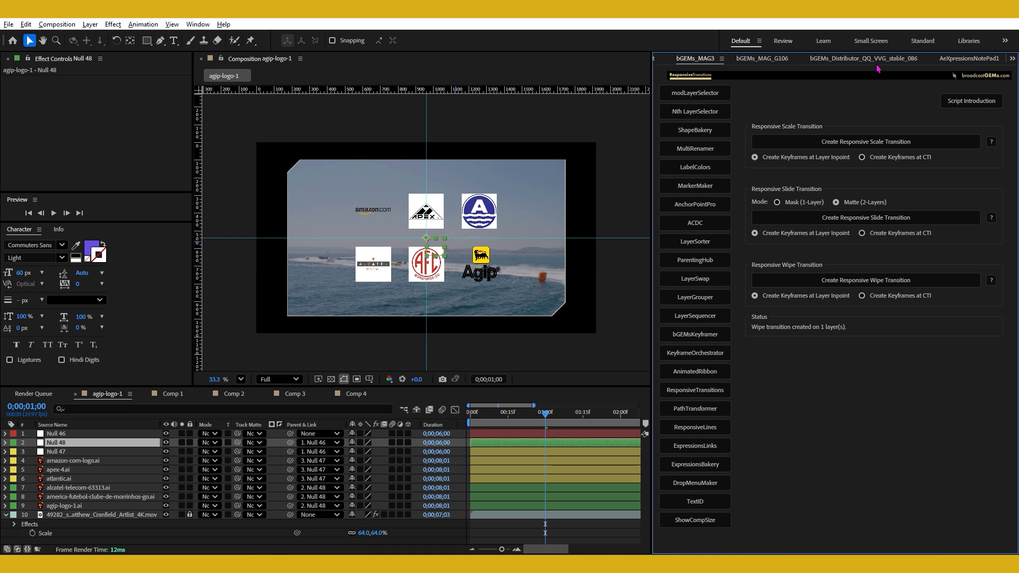
click(876, 60)
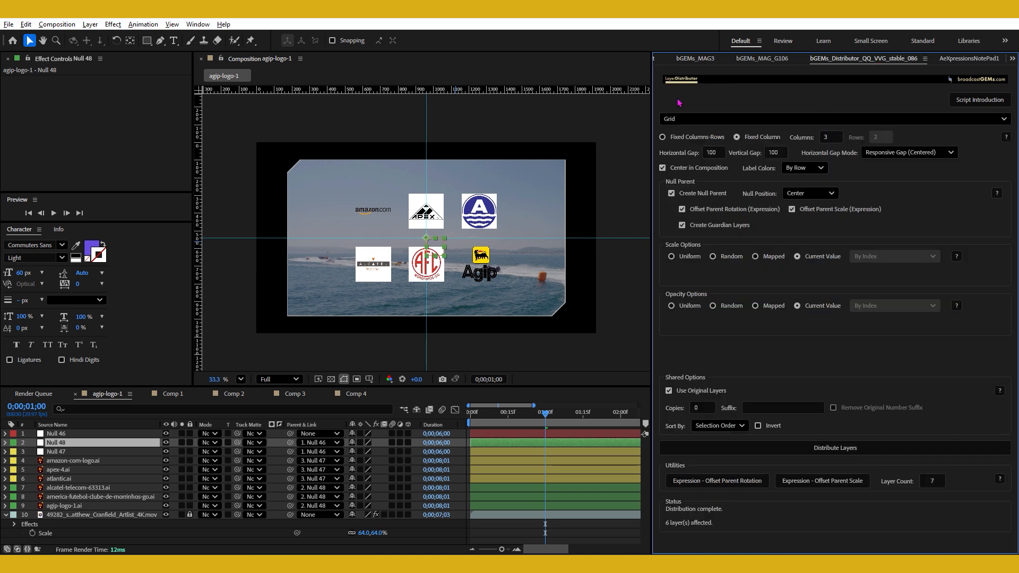
click(692, 59)
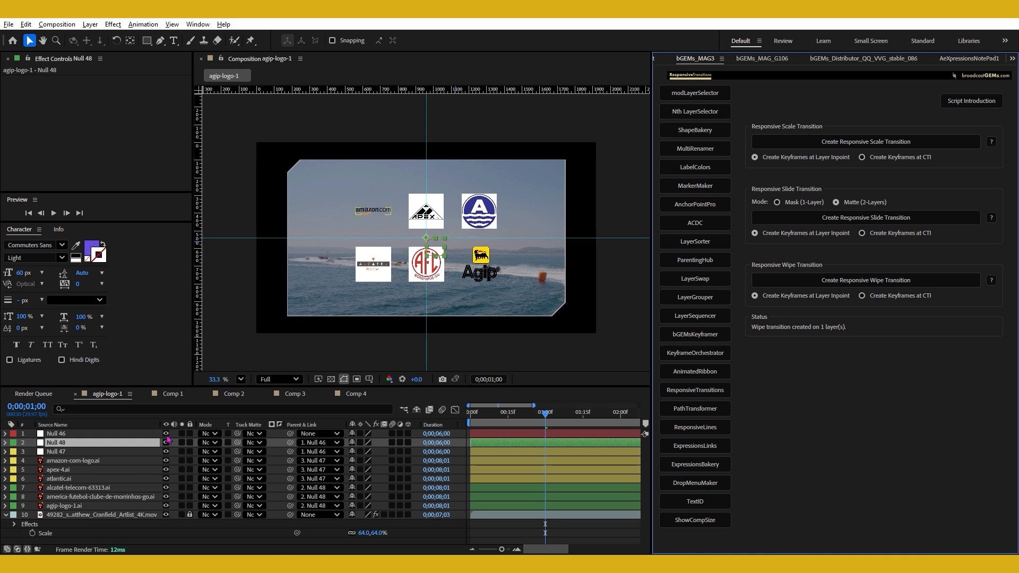
Switch the timeline to layer names and lock the Grid Parent and both Group Guardian null layers
click(137, 425)
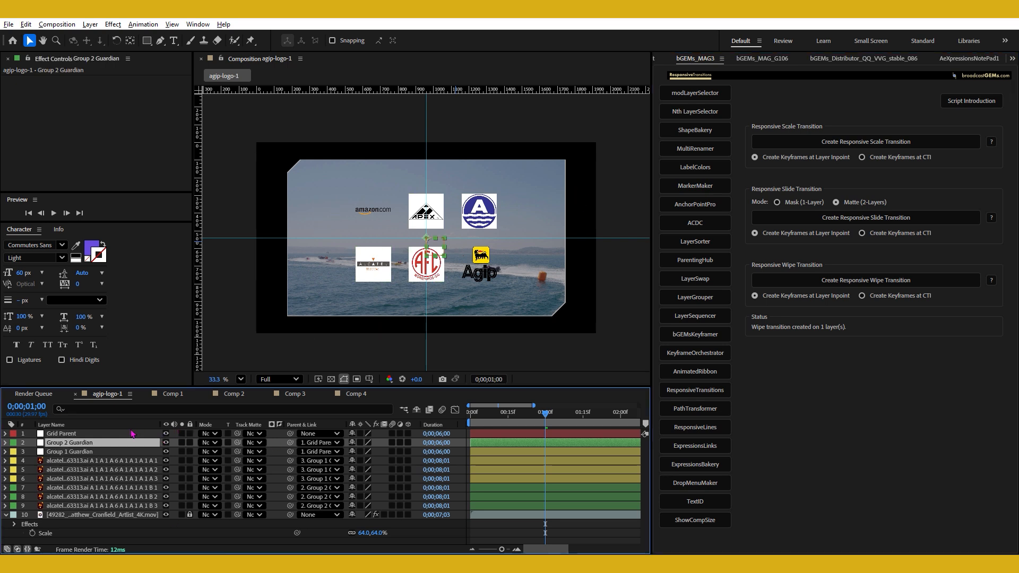
click(83, 425)
click(84, 426)
drag(188, 437, 190, 455)
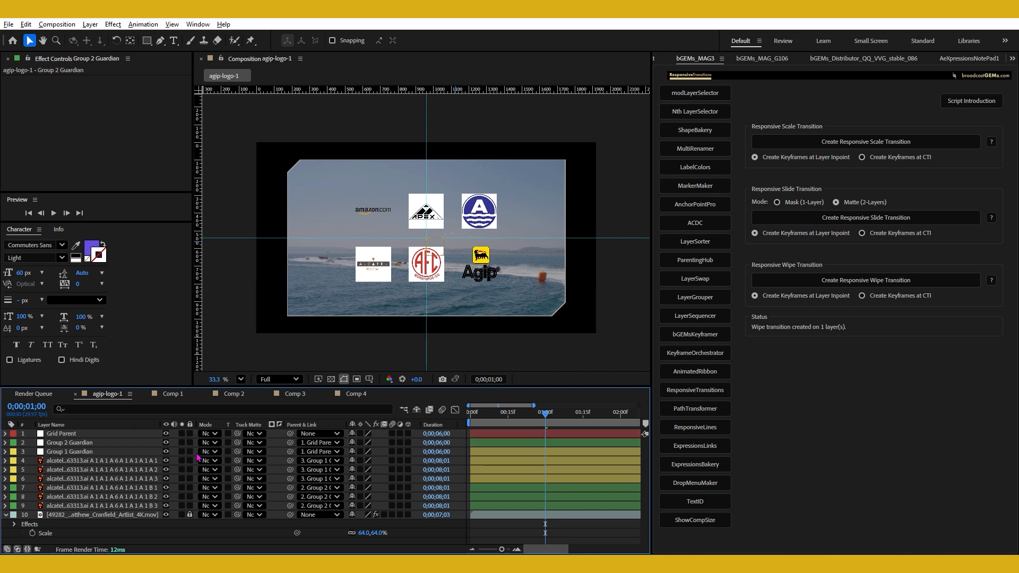
Create a responsive scale transition on the six logo layers with keyframes at the layer inpoint
click(139, 459)
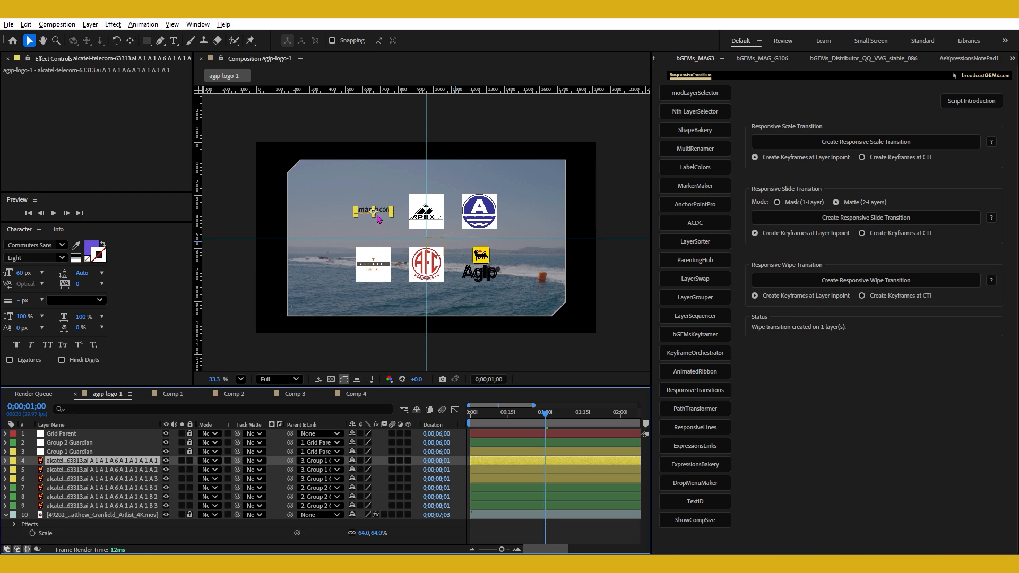
scroll(386, 245, up, 1)
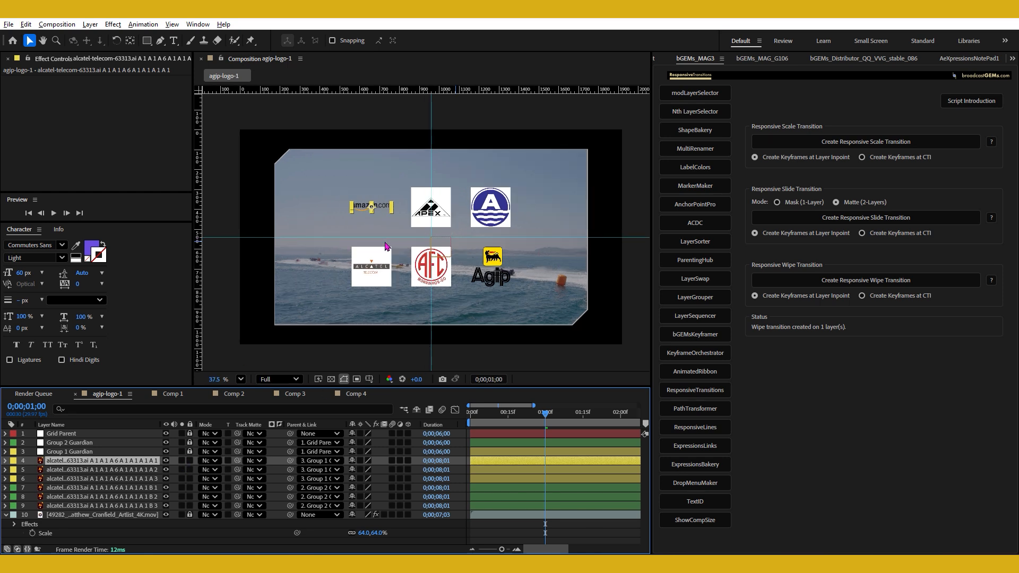
scroll(386, 246, up, 1)
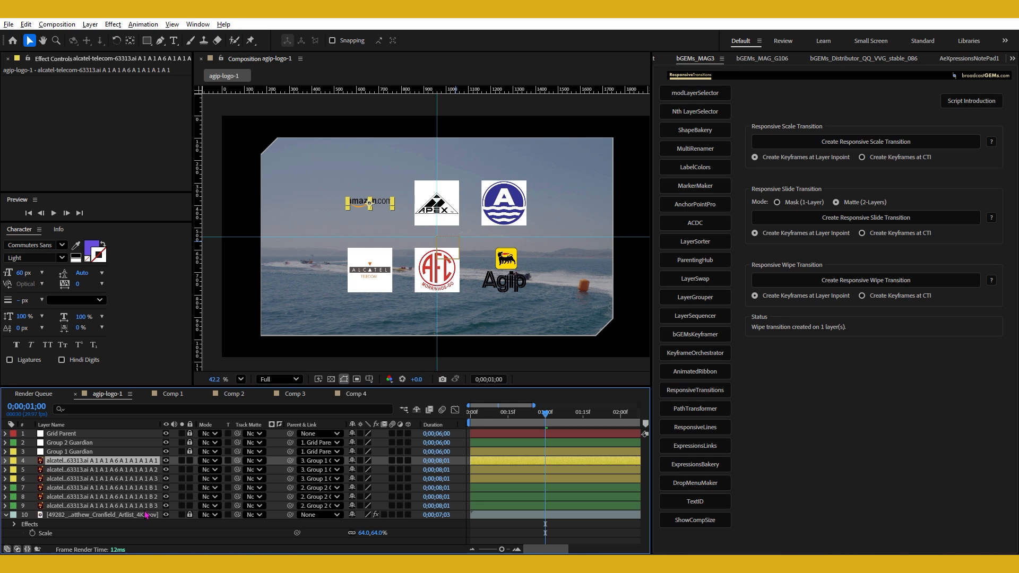
shift+click(146, 509)
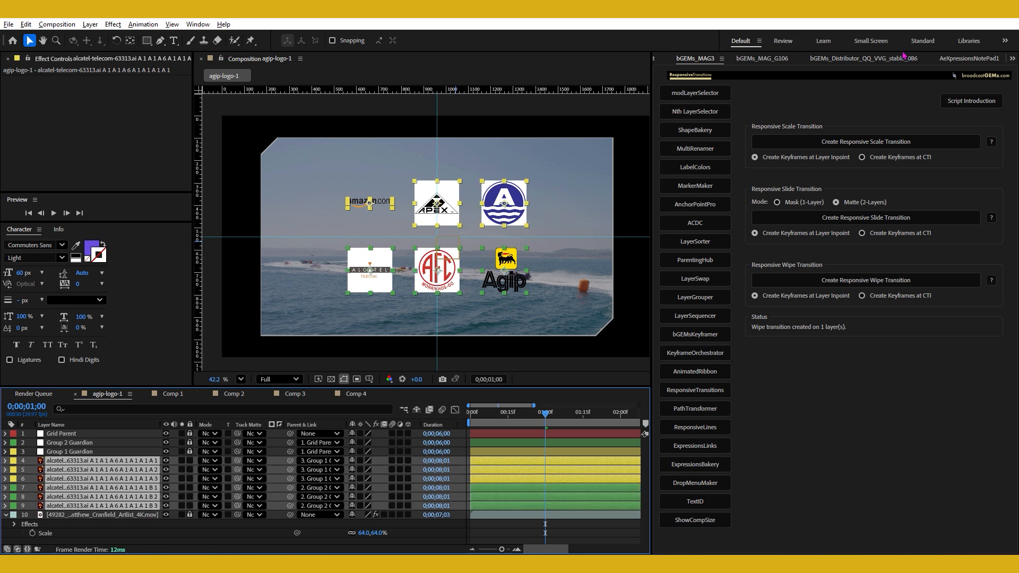
click(807, 148)
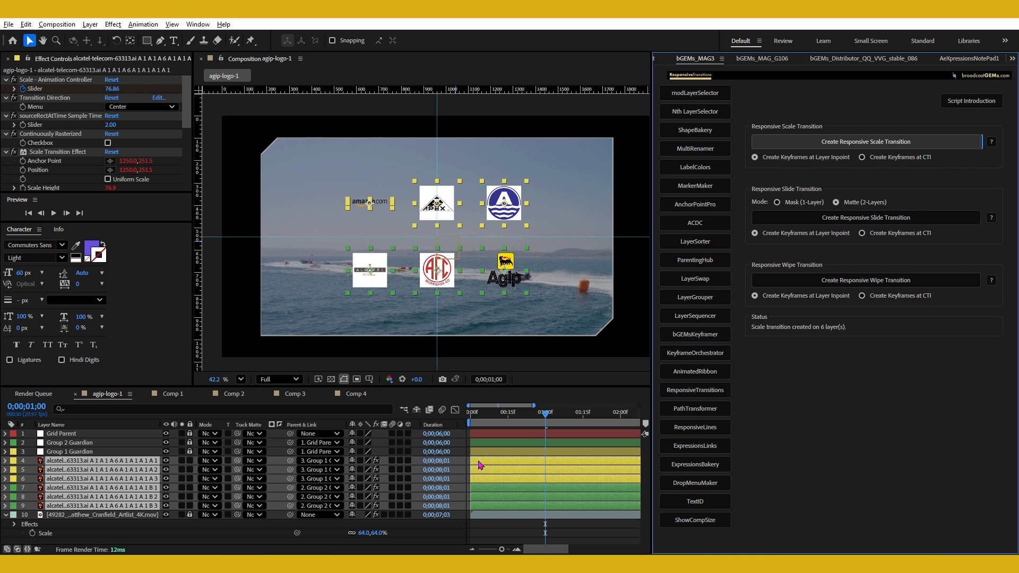
Select only the Amazon logo layer and enlarge the effect controls area to show its scale transition settings
click(211, 544)
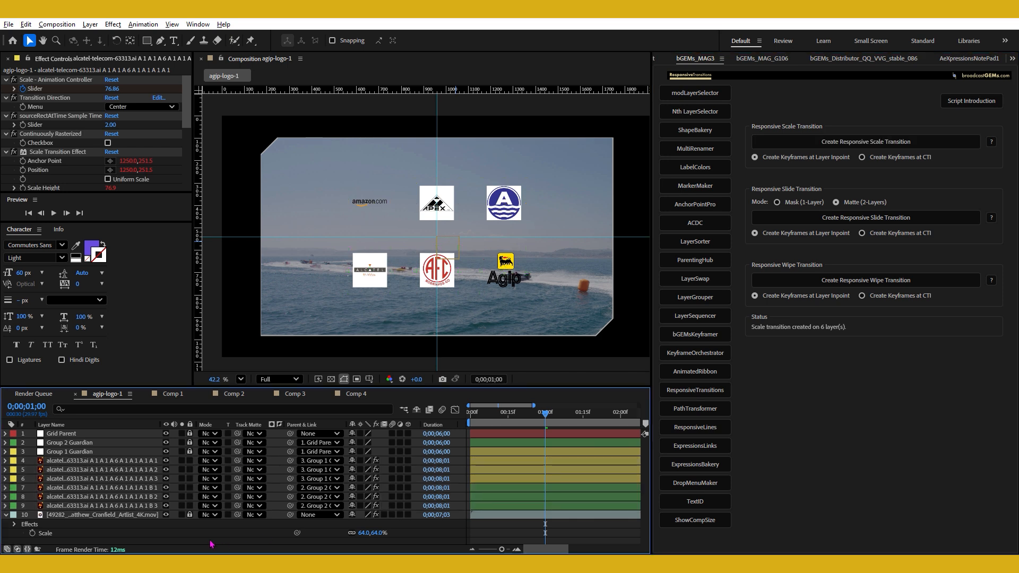
click(143, 461)
click(186, 113)
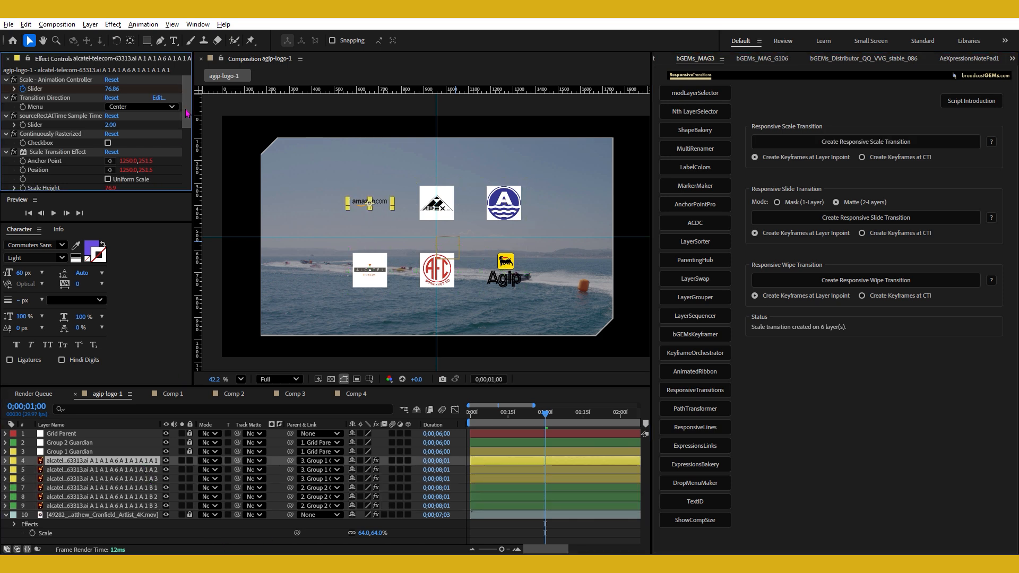
drag(119, 222, 122, 313)
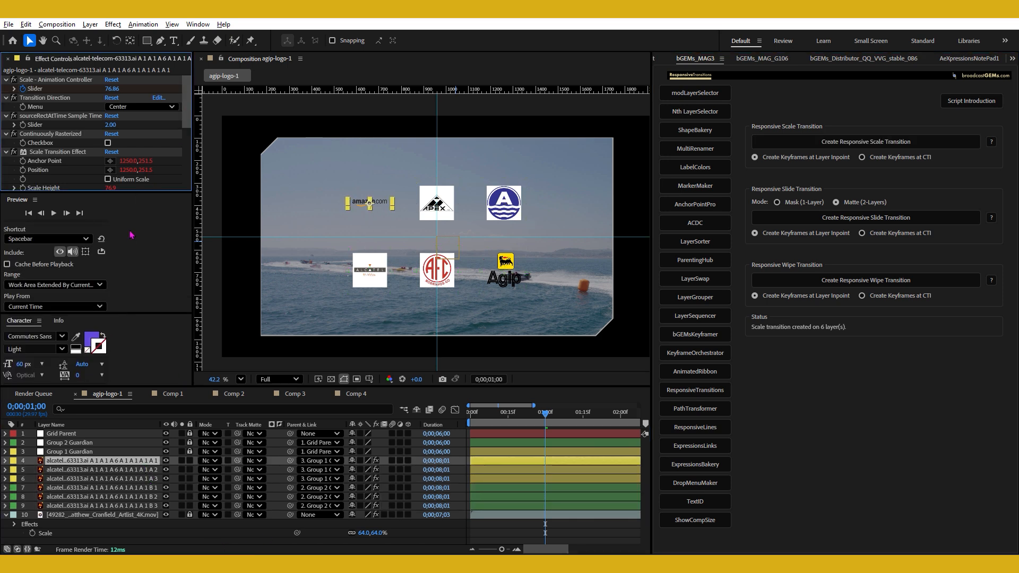
drag(143, 192, 157, 287)
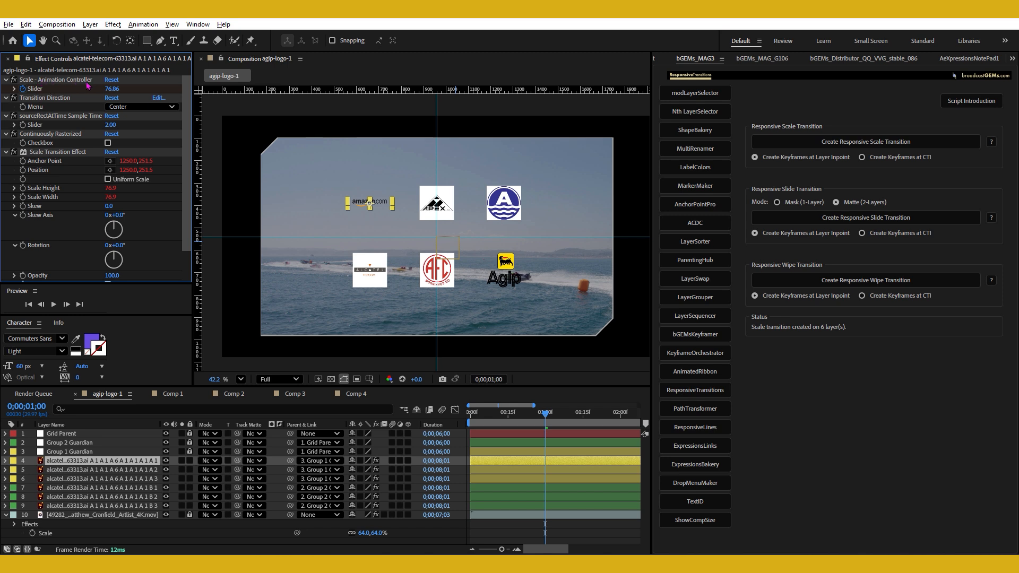
Reveal the Amazon logo layer's keyframes and set the work area's end at about 3.6 seconds
click(109, 461)
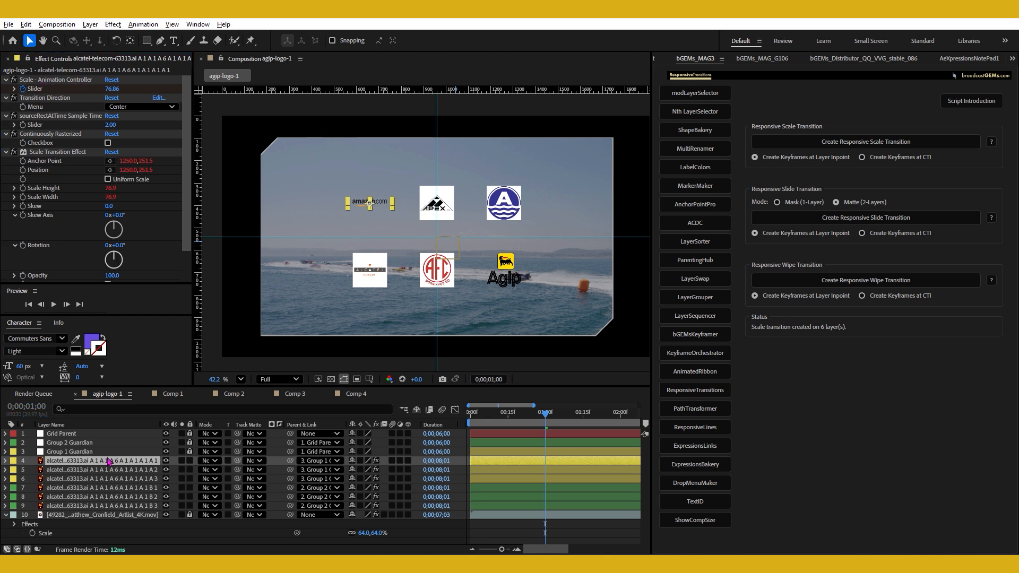
key(u)
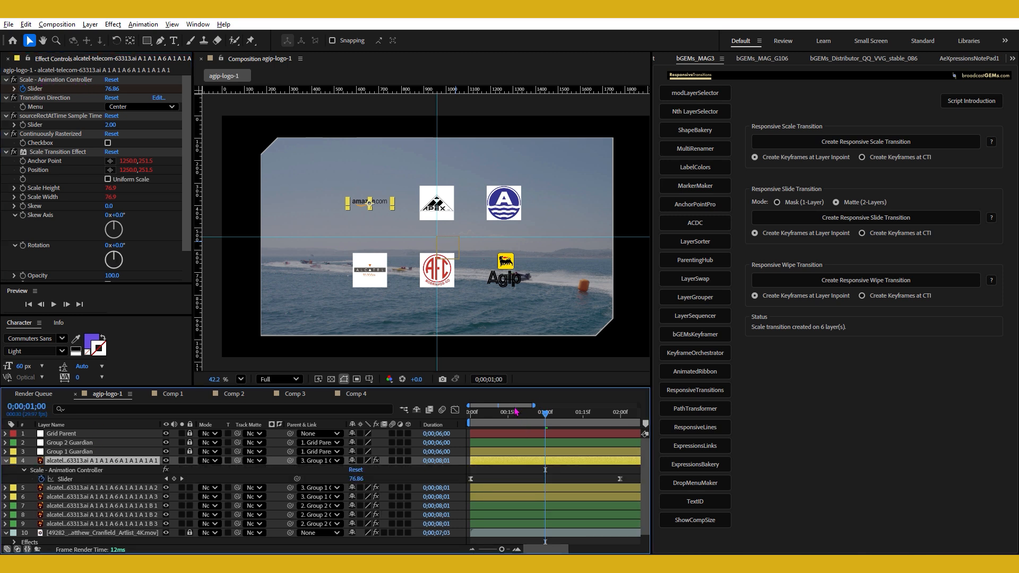
double_click(514, 407)
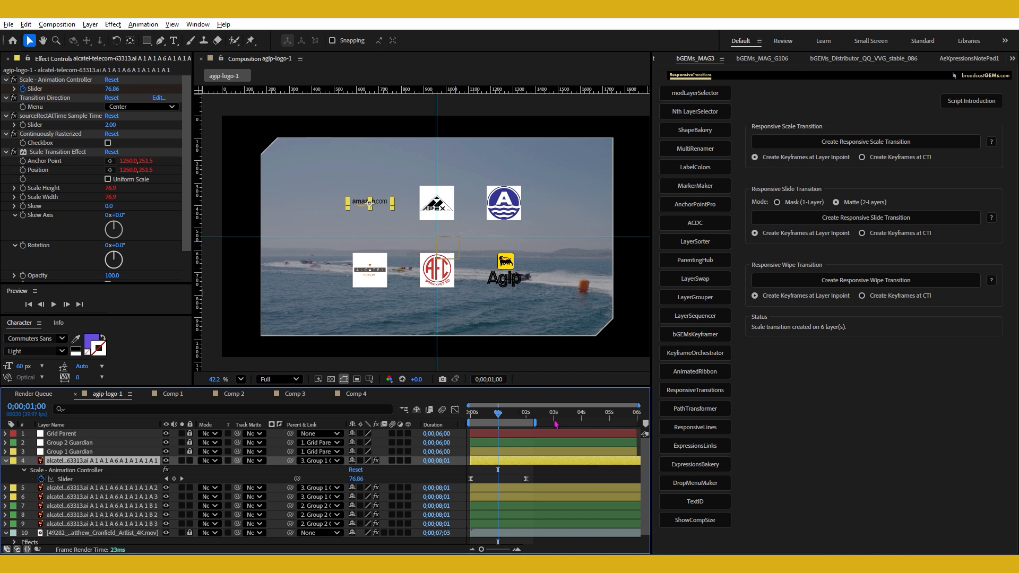
click(571, 415)
key(n)
Preview the logos' scale transition from the first frame and hide the boat video layer
drag(509, 415, 469, 421)
key(space)
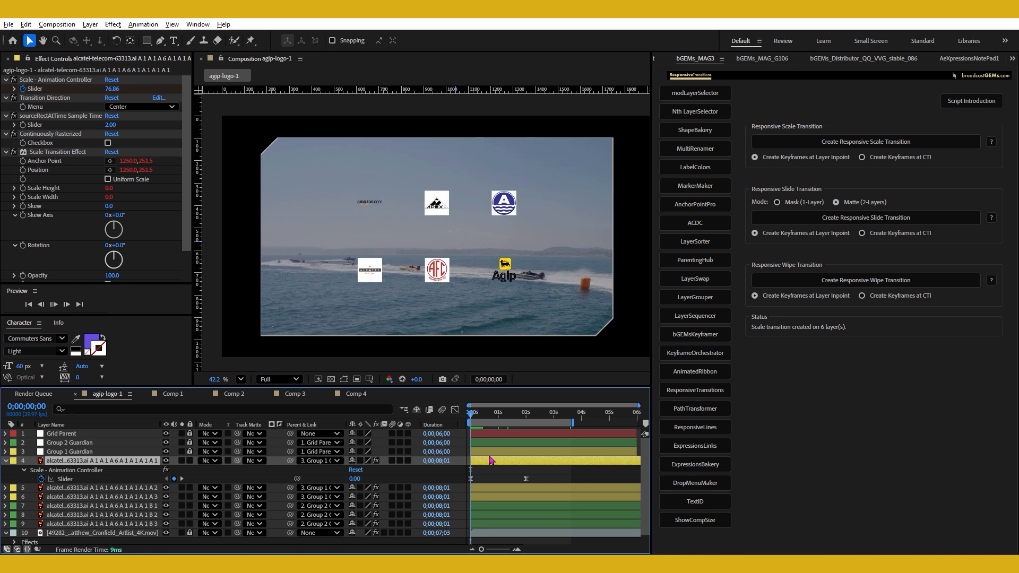
click(165, 533)
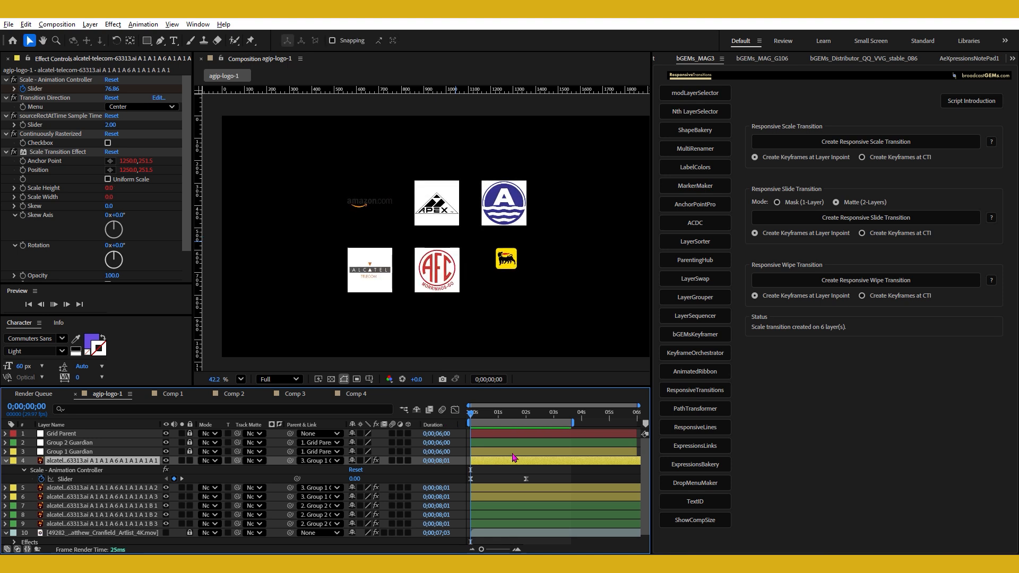
key(space)
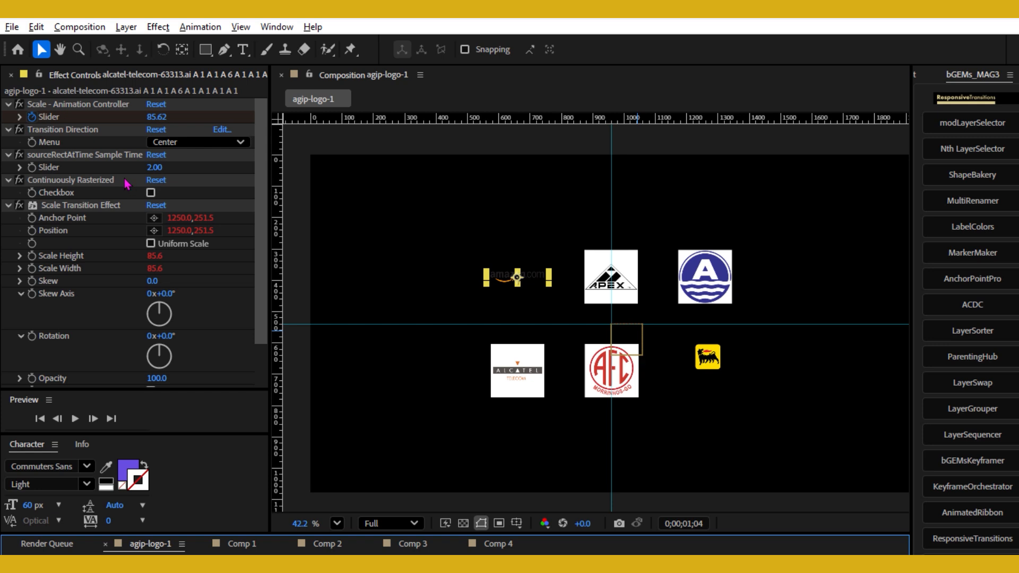
Set the Amazon logo's transition direction to Left Center
click(101, 155)
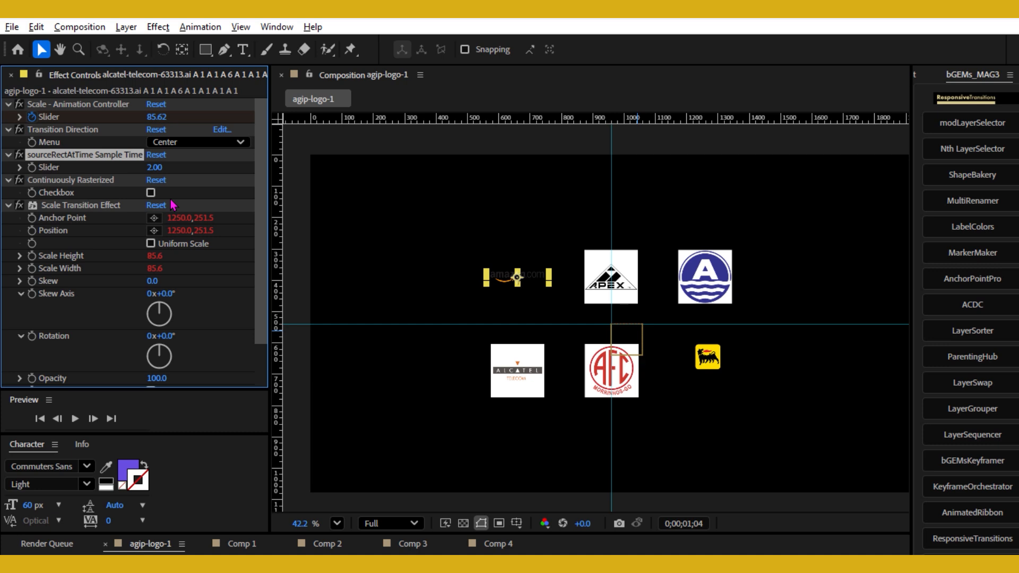
click(194, 144)
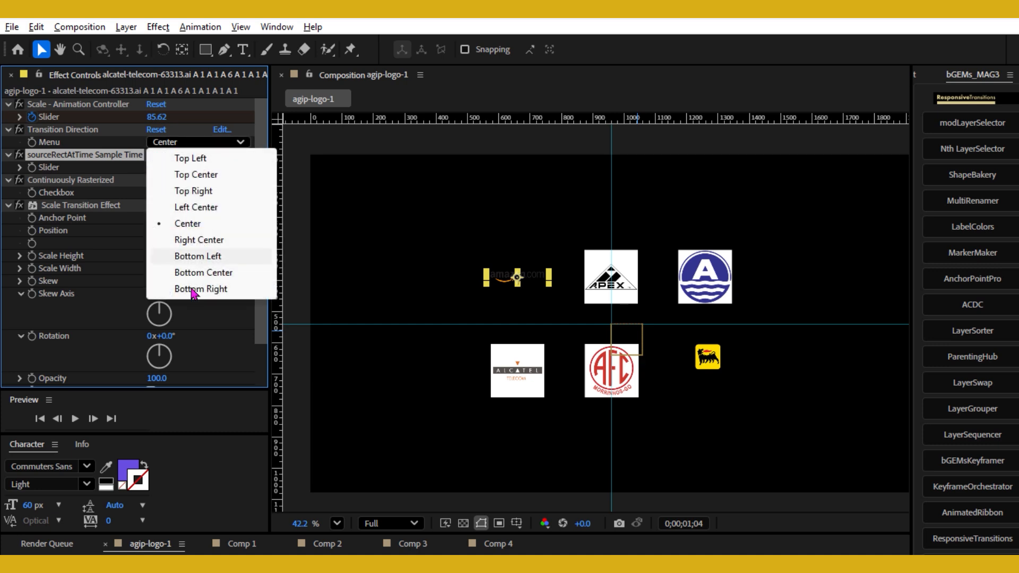
click(196, 207)
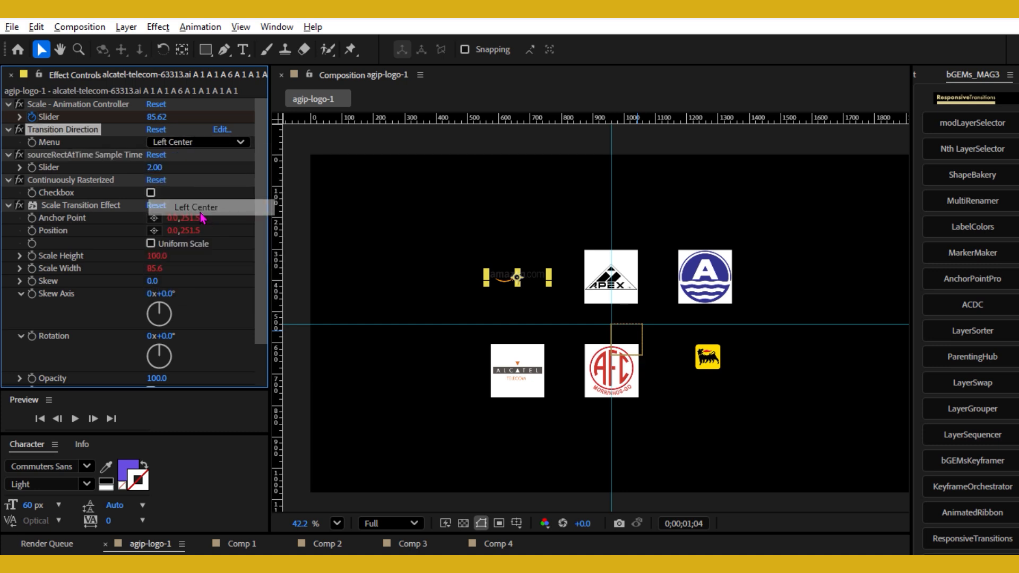
Solo the Amazon logo layer and preview its transition over the transparency grid
click(33, 553)
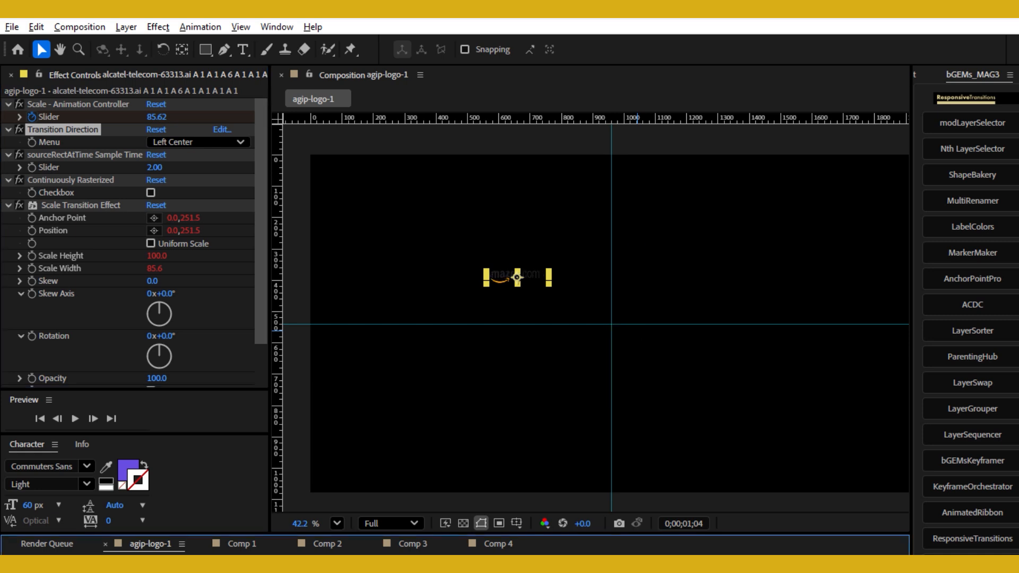
scroll(532, 407, up, 1)
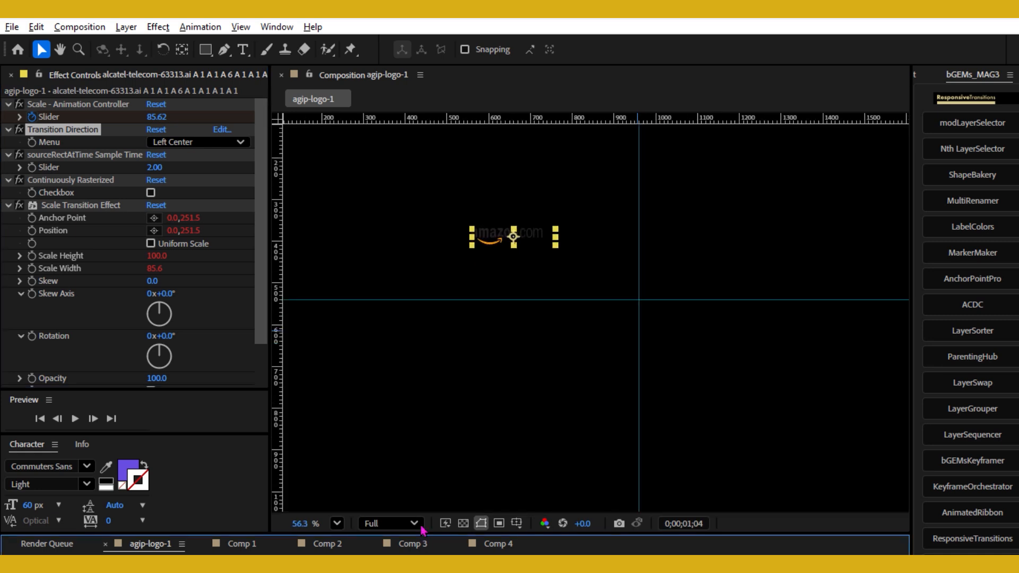
click(462, 524)
key(space)
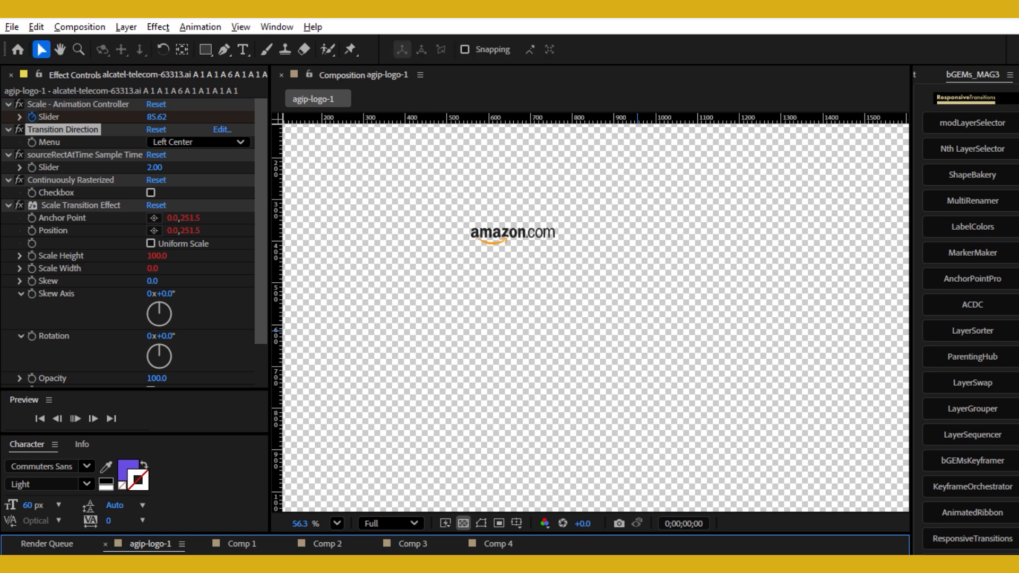
key(space)
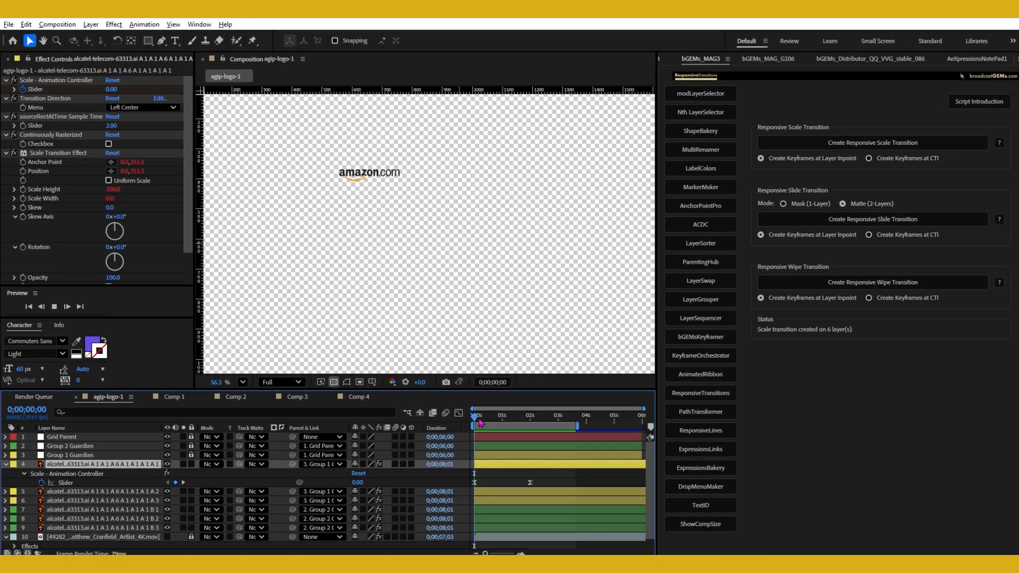
Examine the scale transition controls of the other five logo layers at 0;00;01;07, including the Agip logo's animation controller and transition direction
drag(473, 419, 505, 419)
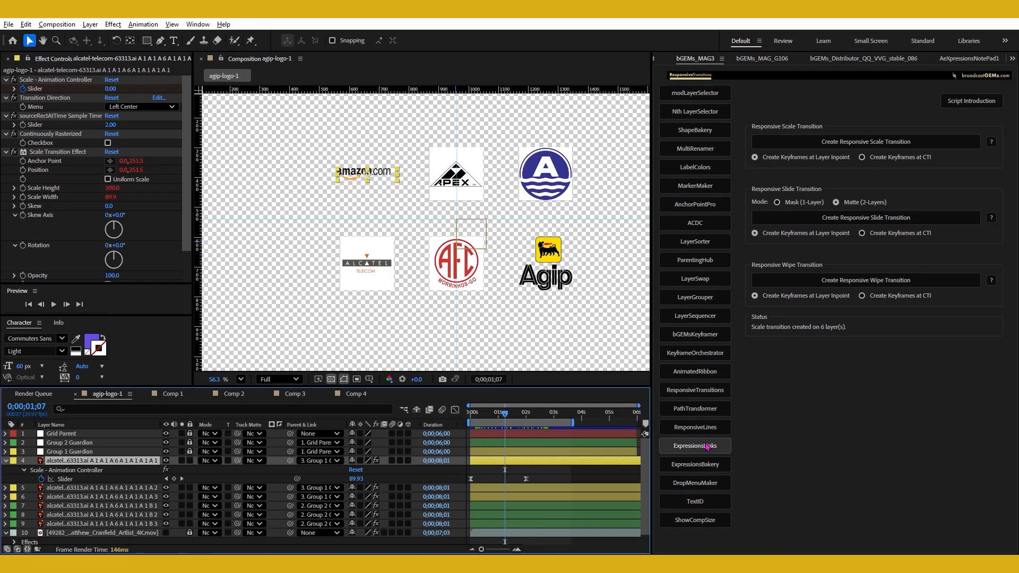
click(139, 489)
click(142, 497)
click(144, 505)
click(148, 515)
click(152, 524)
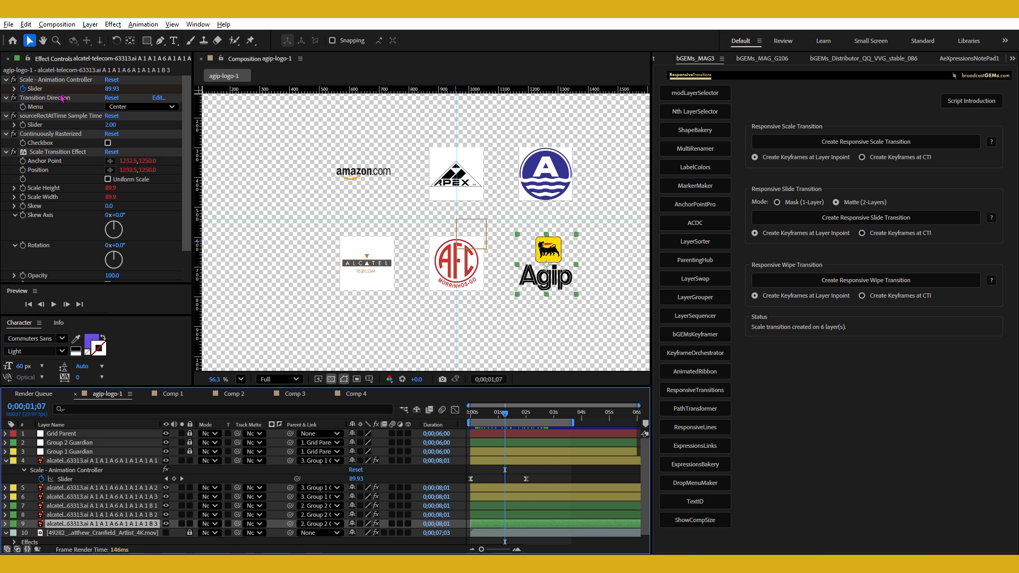
click(44, 81)
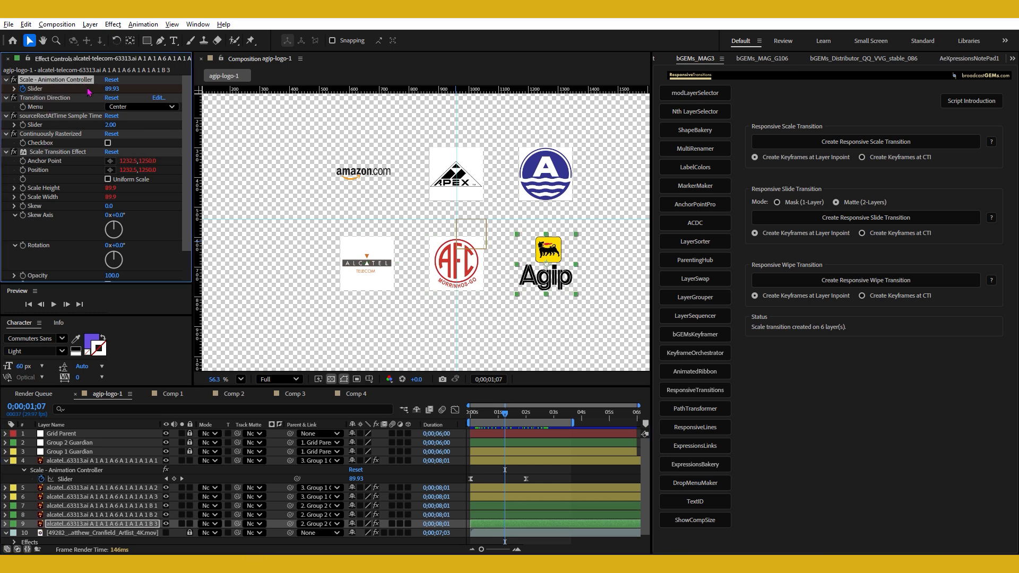
click(46, 99)
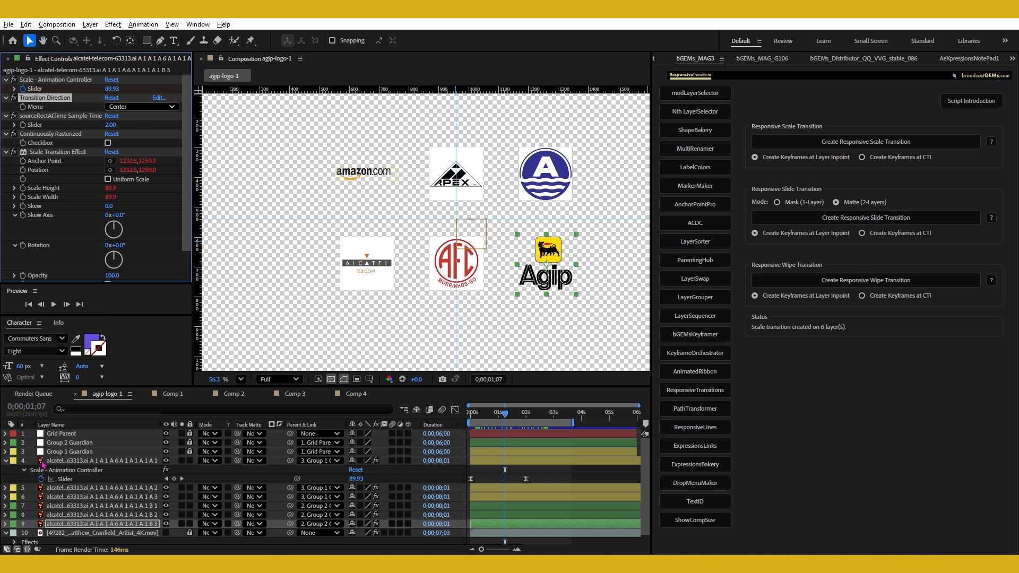
Remove all effects from the six logo layers and reveal their expressions
click(67, 462)
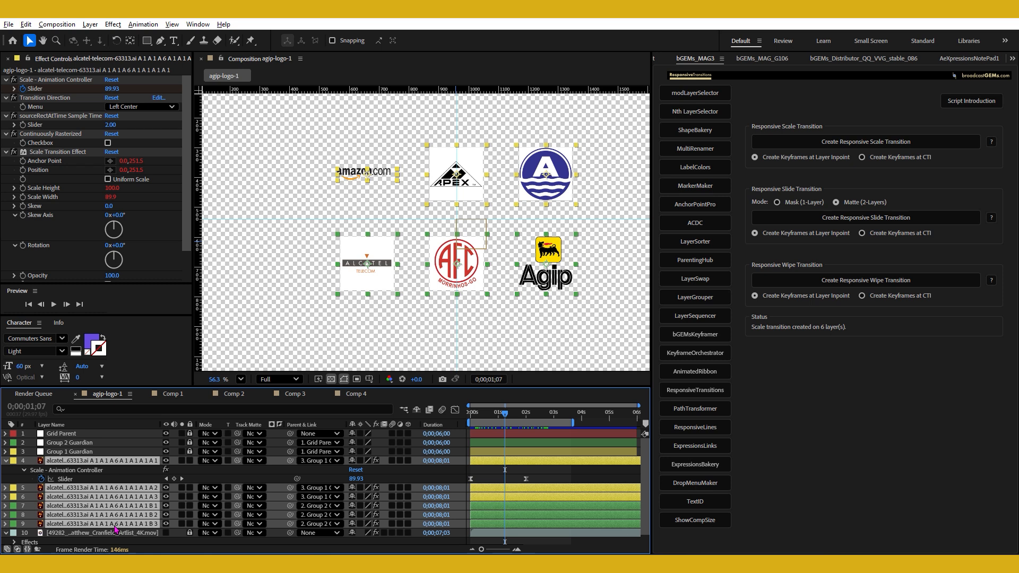
key(ctrl+shift+e)
key(e)
key(e)
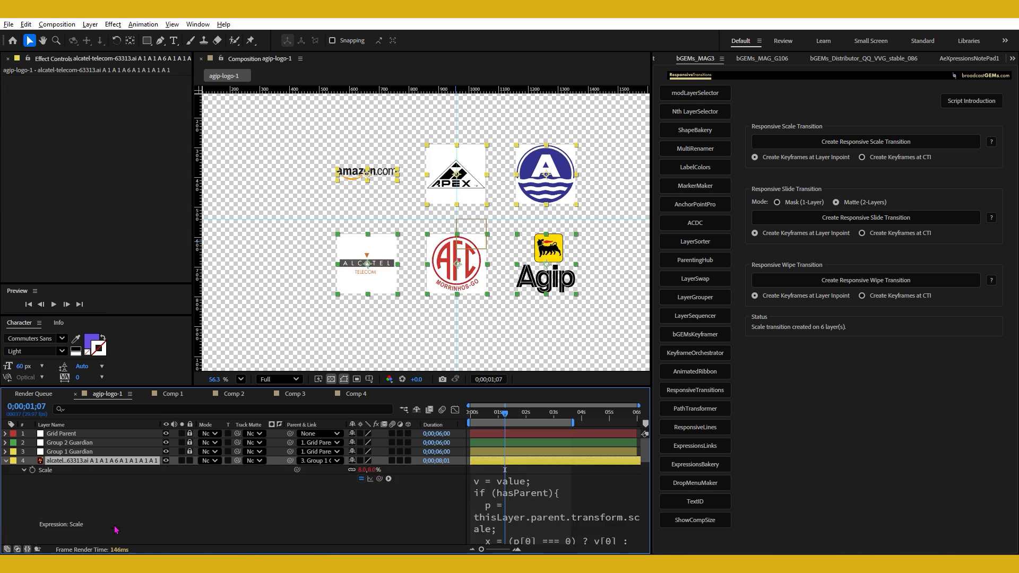
Remove the Scale and Rotation expressions from all six logo layers in the enlarged timeline
key(grave)
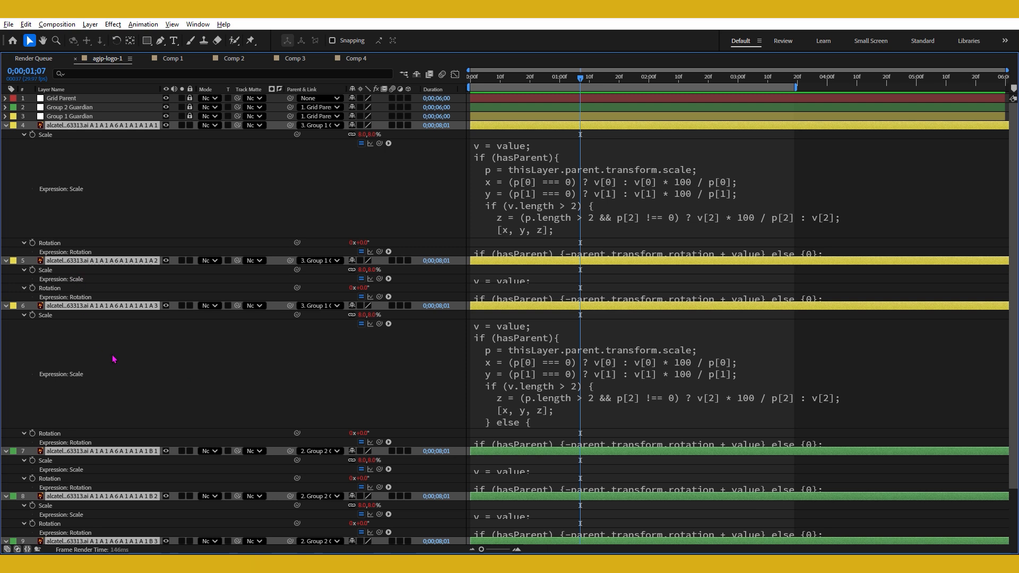
key(ctrl+alt+a)
key(alt+shift+equal)
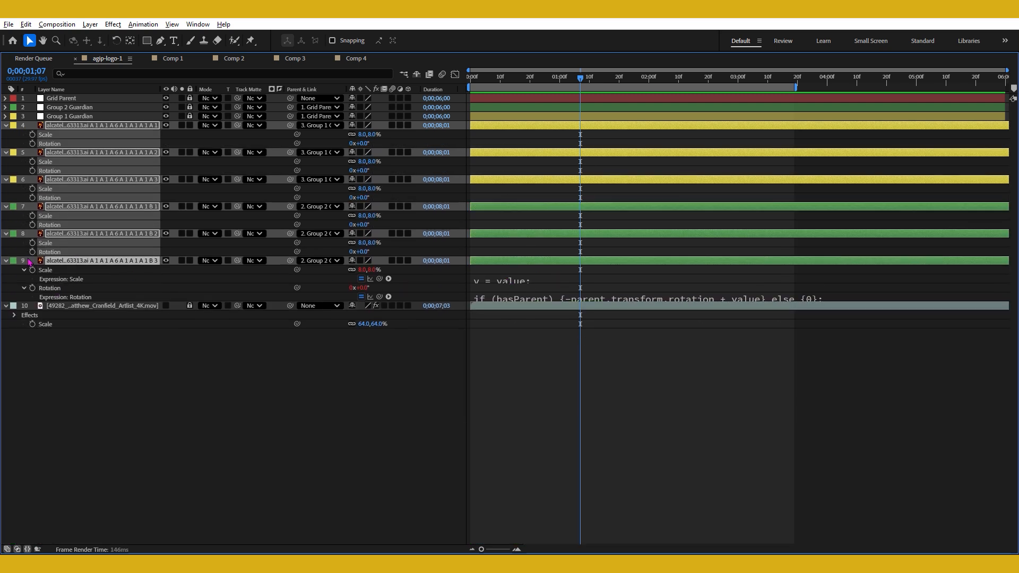
click(47, 271)
shift+click(54, 290)
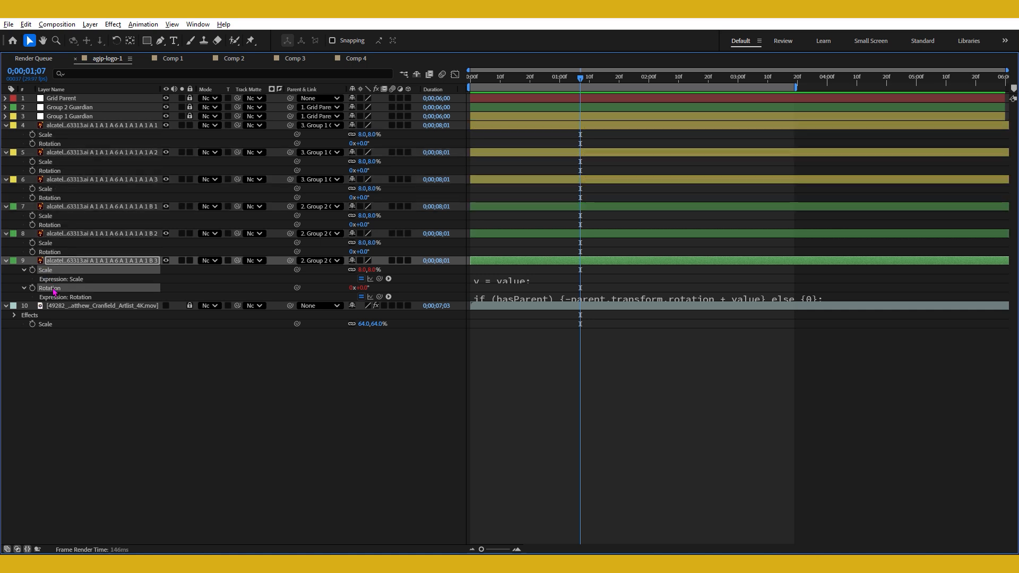
key(alt+shift+equal)
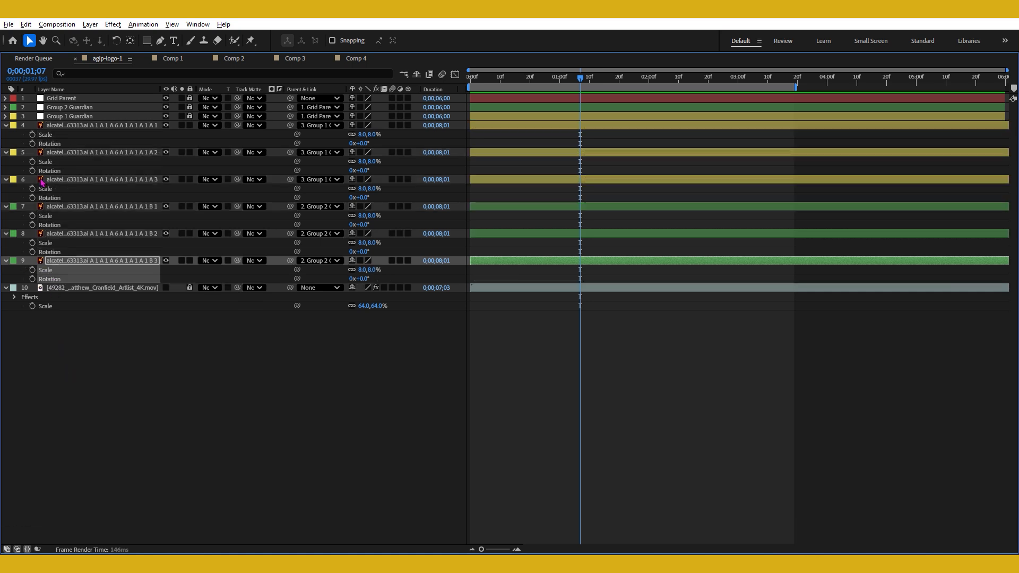
Collapse the logo layers' properties and delete the Grid Parent, Group 2 Guardian and Group 1 Guardian layers
key(ctrl+a)
click(6, 125)
key(grave)
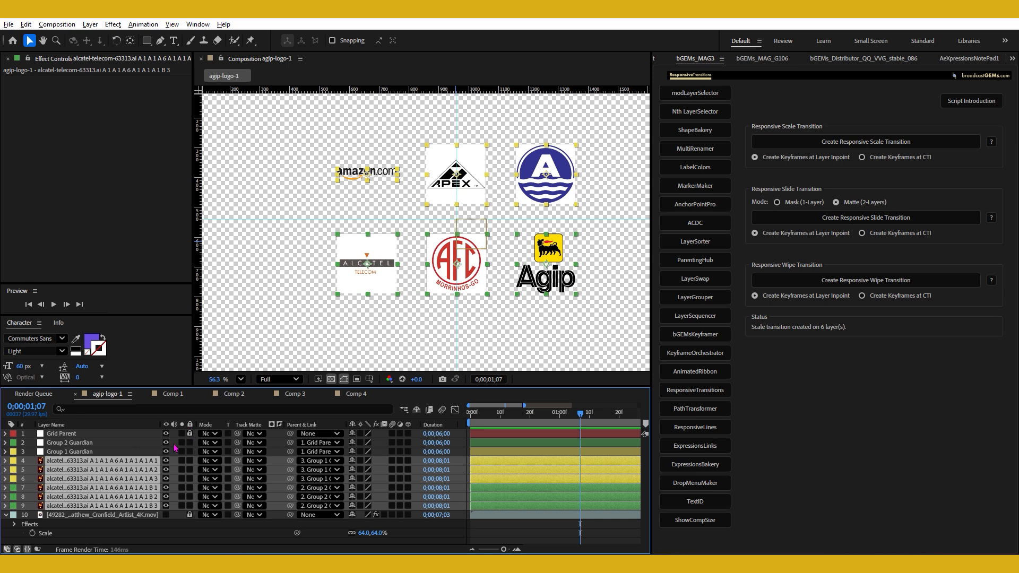
click(134, 453)
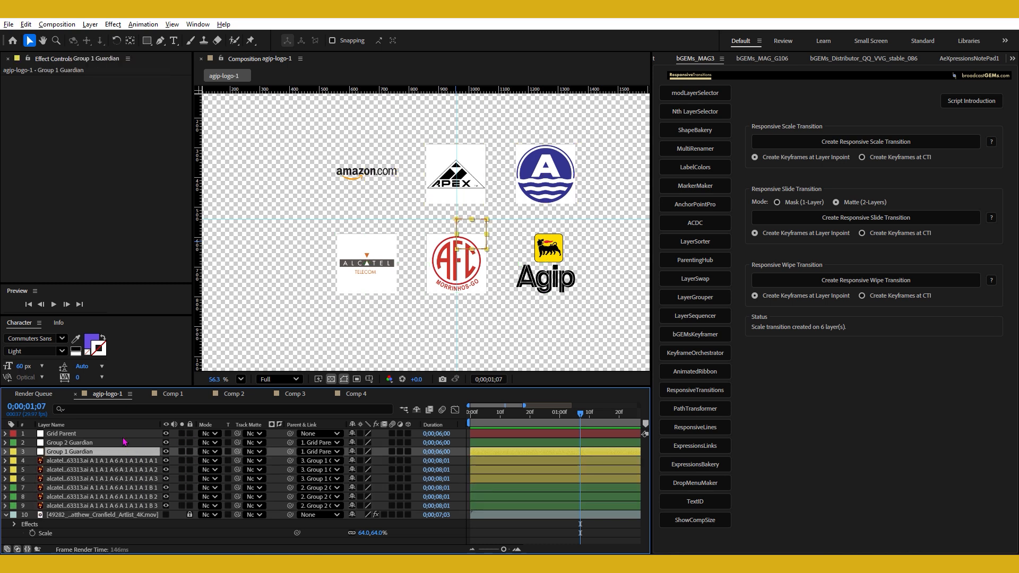
shift+click(125, 434)
key(Delete)
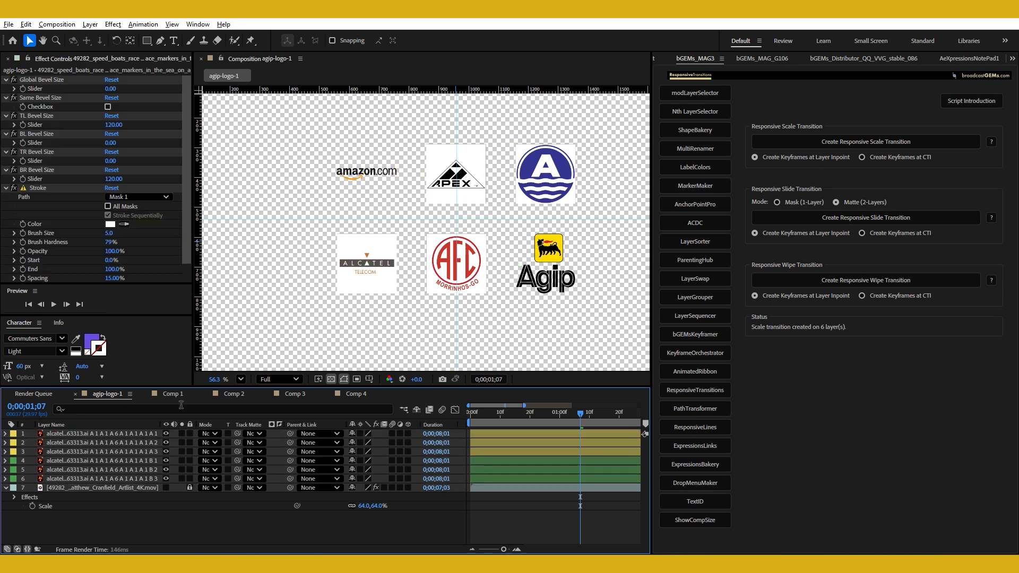
Turn off the transparency grid and create a Responsive Slide Transition in Matte (2-Layers) mode on all six logo layers
click(332, 382)
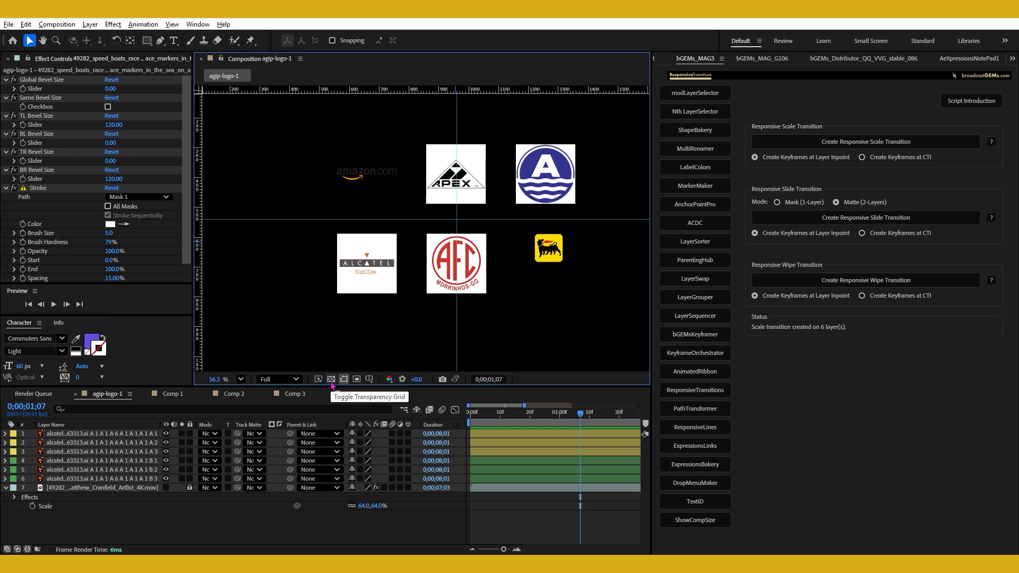
key(ctrl+a)
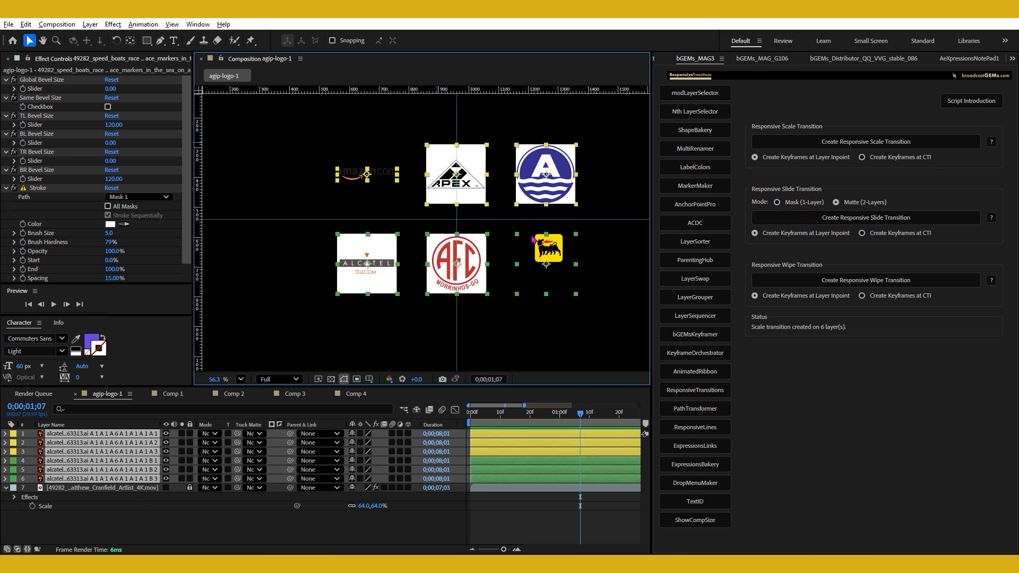
scroll(508, 231, down, 3)
key(space)
drag(529, 250, 492, 260)
click(879, 217)
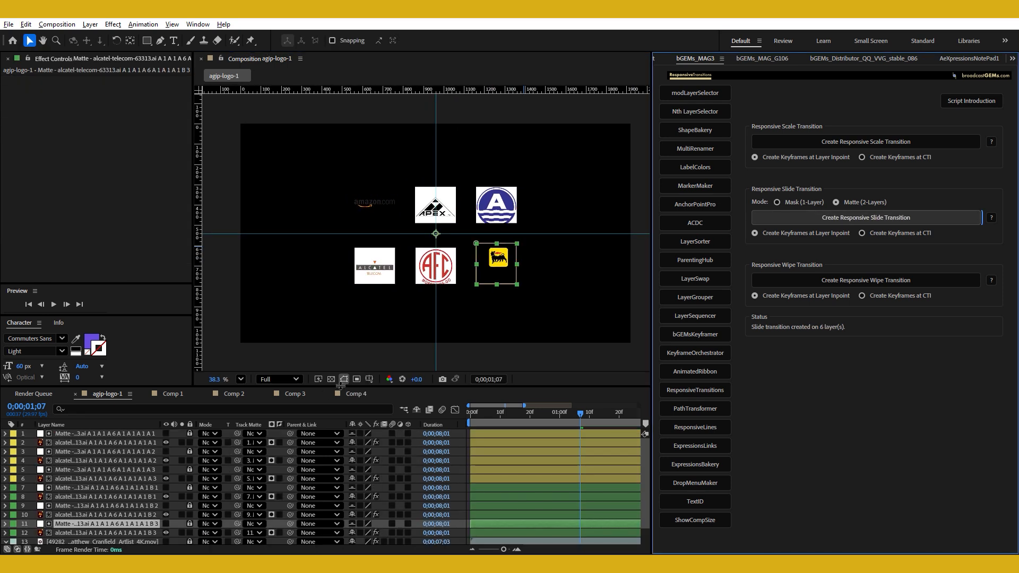
Examine the Agip logo layer's slide transition effects: animation controller, transition direction and continuous rasterization
drag(341, 386, 340, 321)
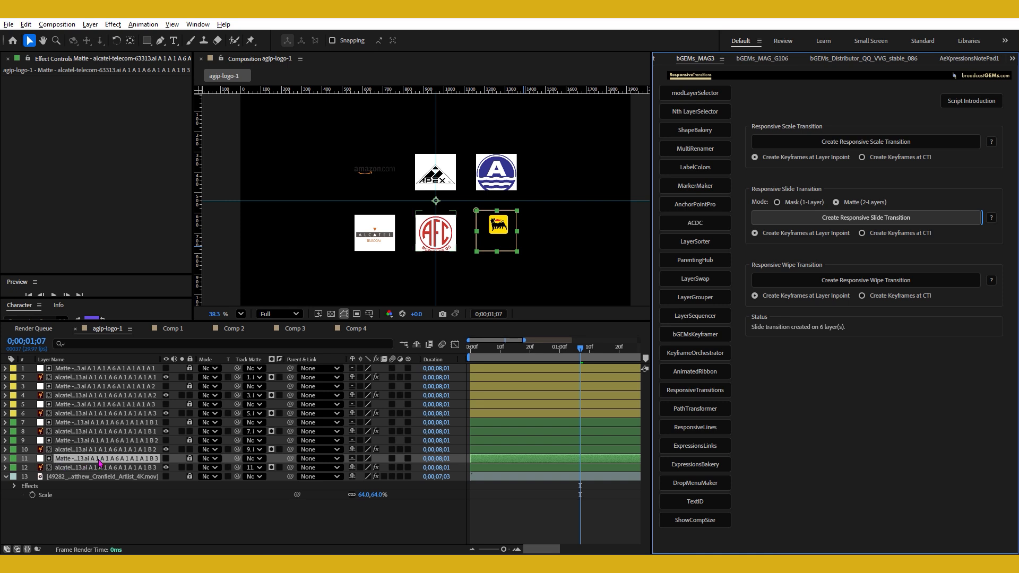
shift+click(143, 468)
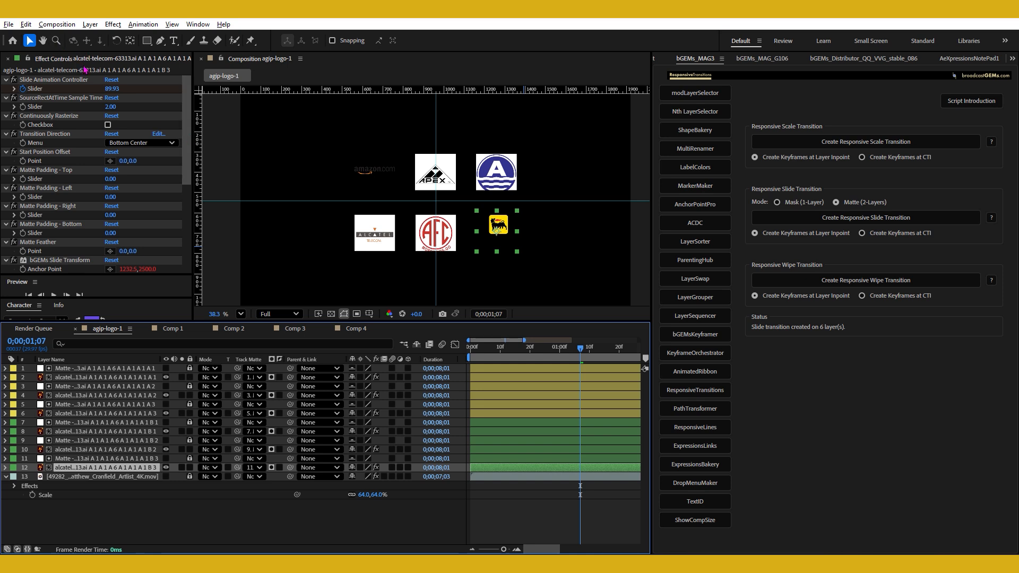
click(62, 83)
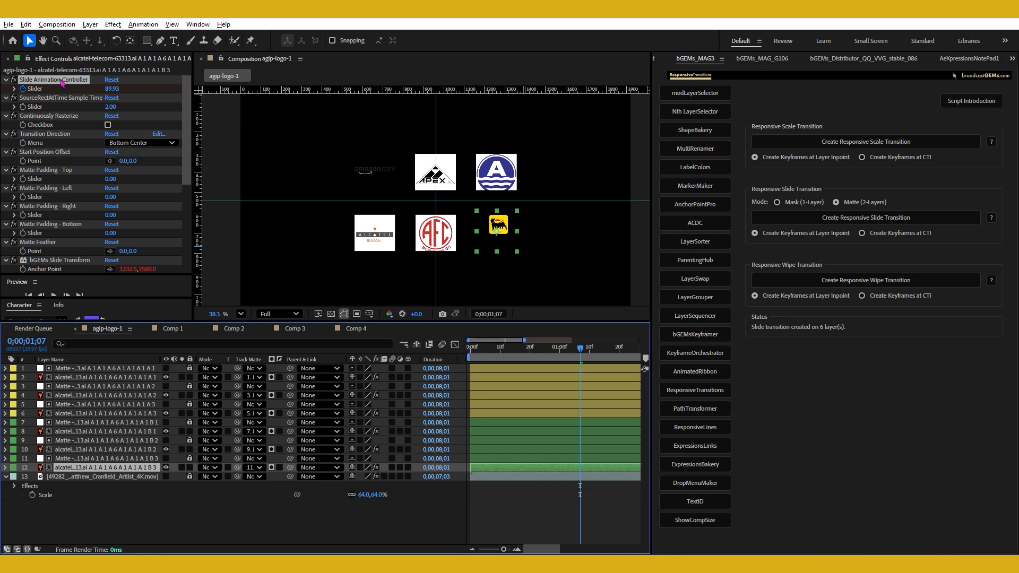
click(62, 134)
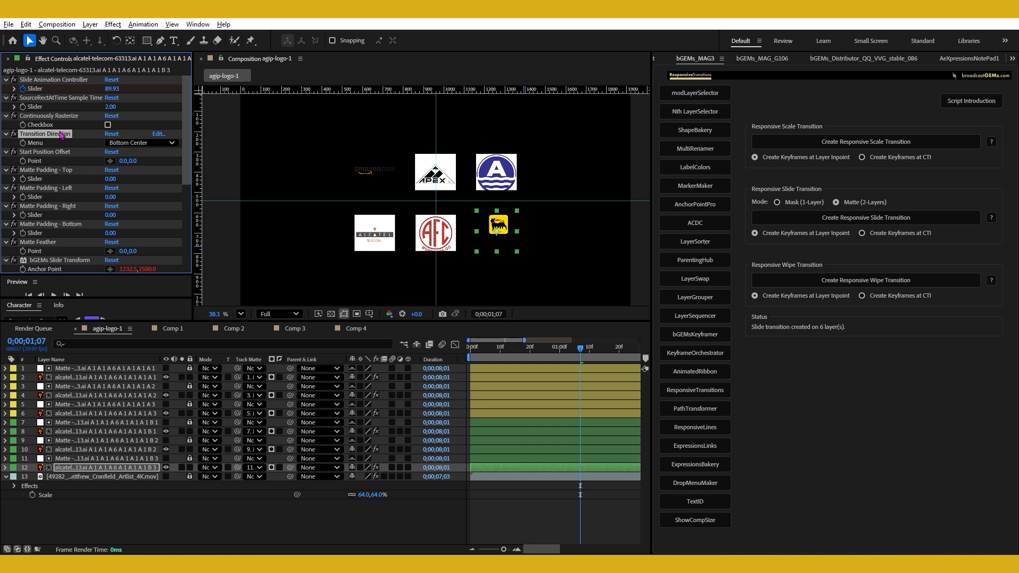
click(66, 116)
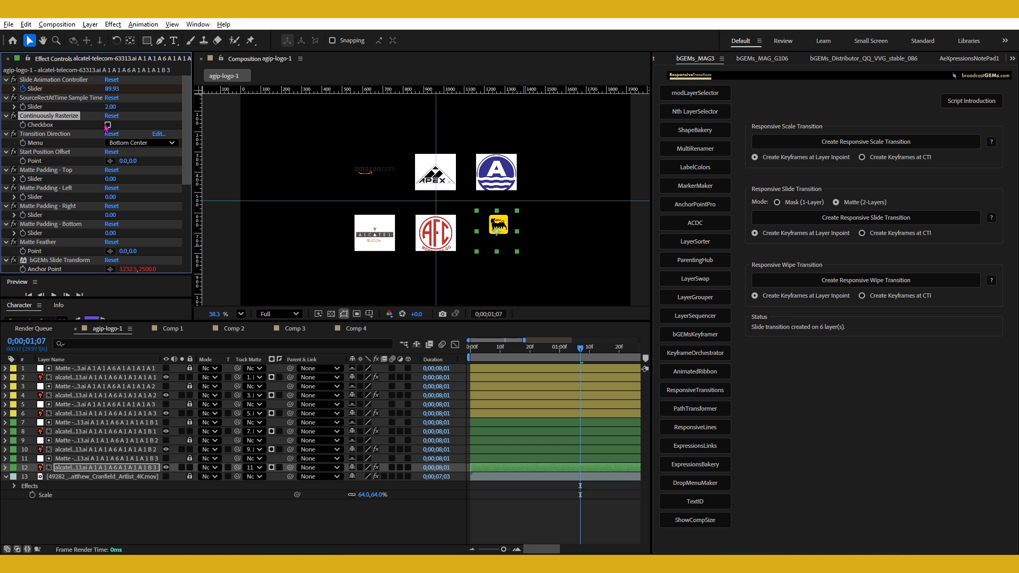
Preview the logos' slide transition from the first frame over the transparency grid
click(439, 362)
key(Home)
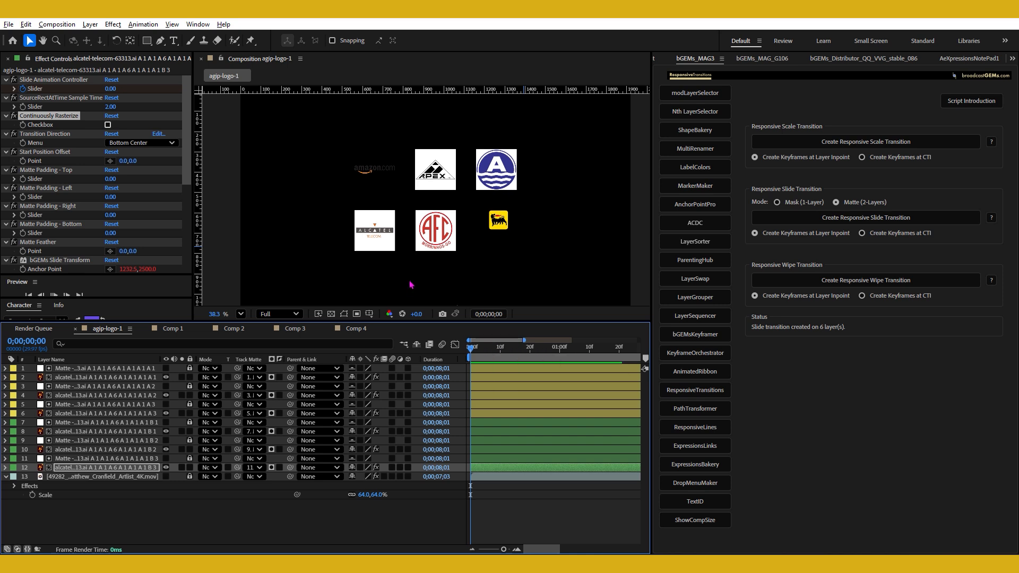
click(331, 314)
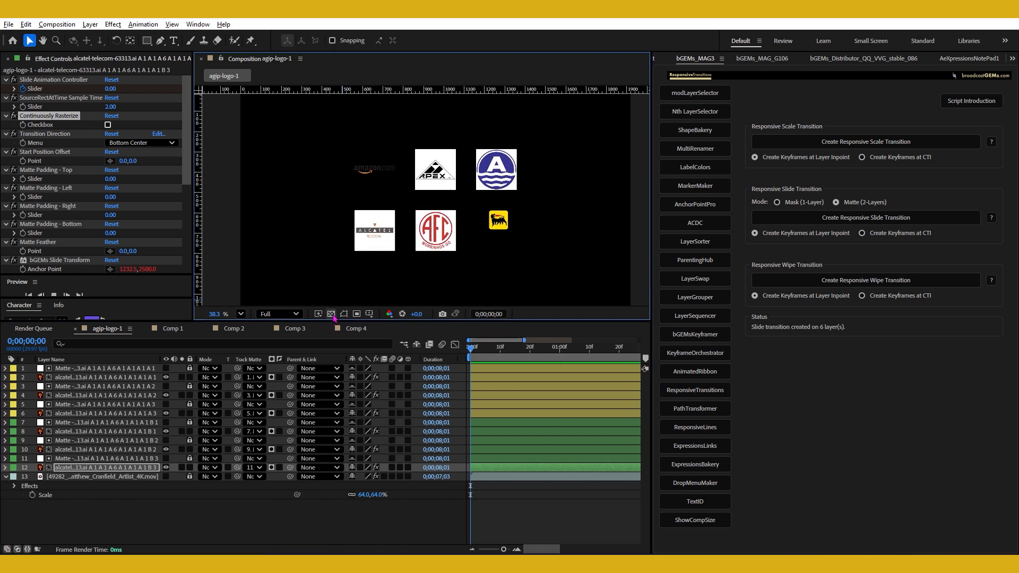
click(502, 357)
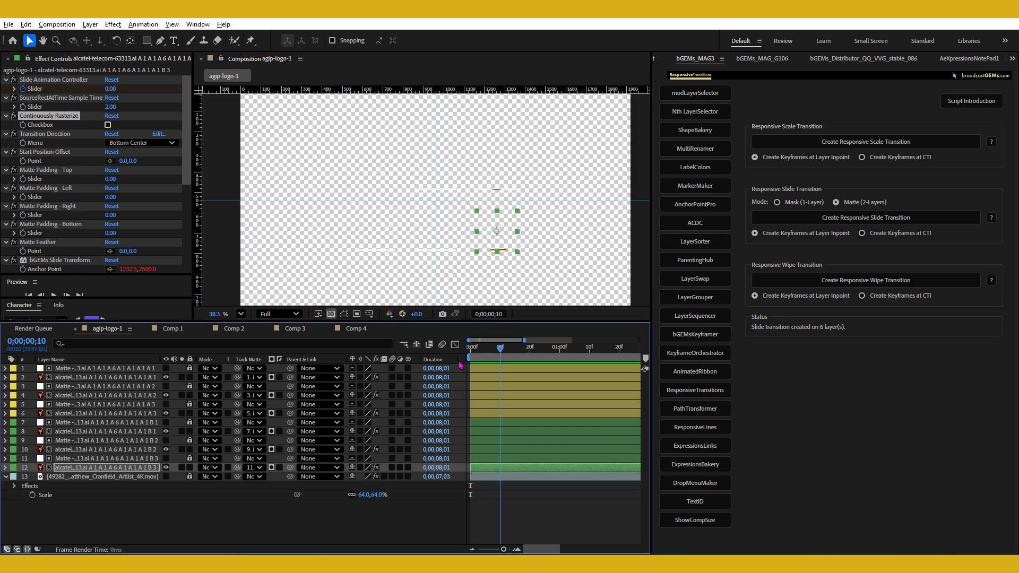
key(space)
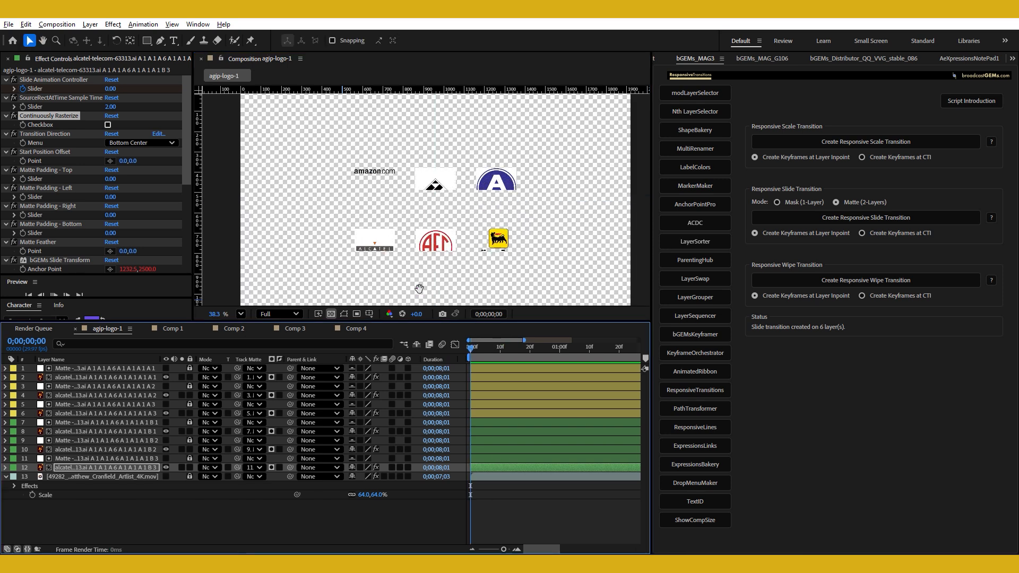
Undo the slide transition and create a Responsive Wipe Transition on the six logo layers with keyframes at the layer inpoint
click(278, 511)
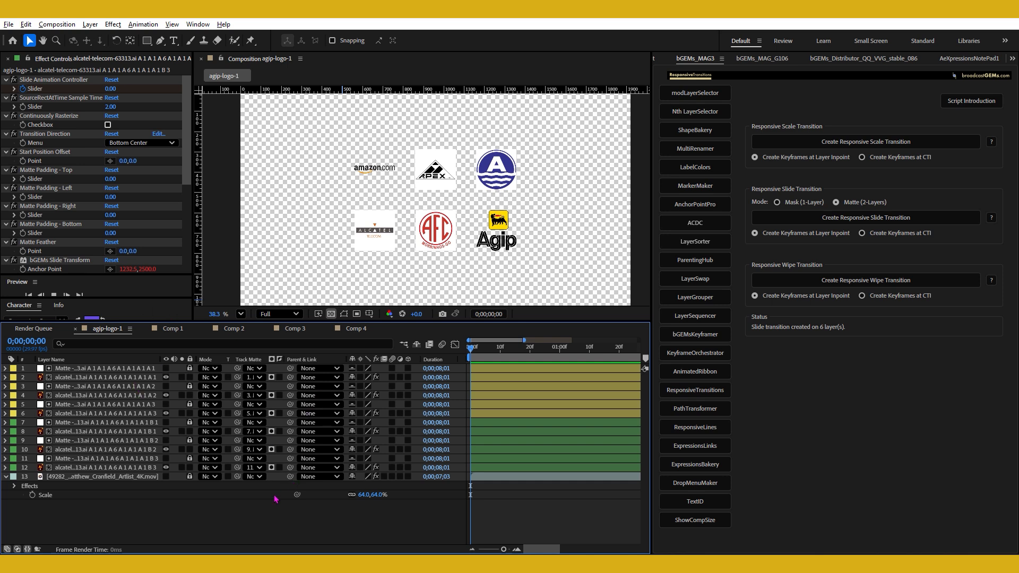
key(ctrl+z)
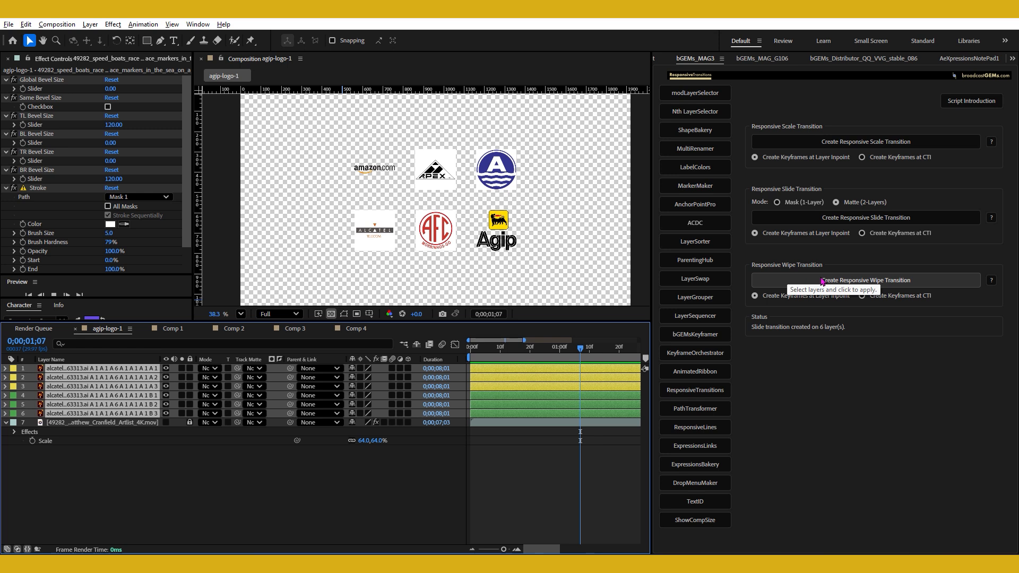
click(834, 281)
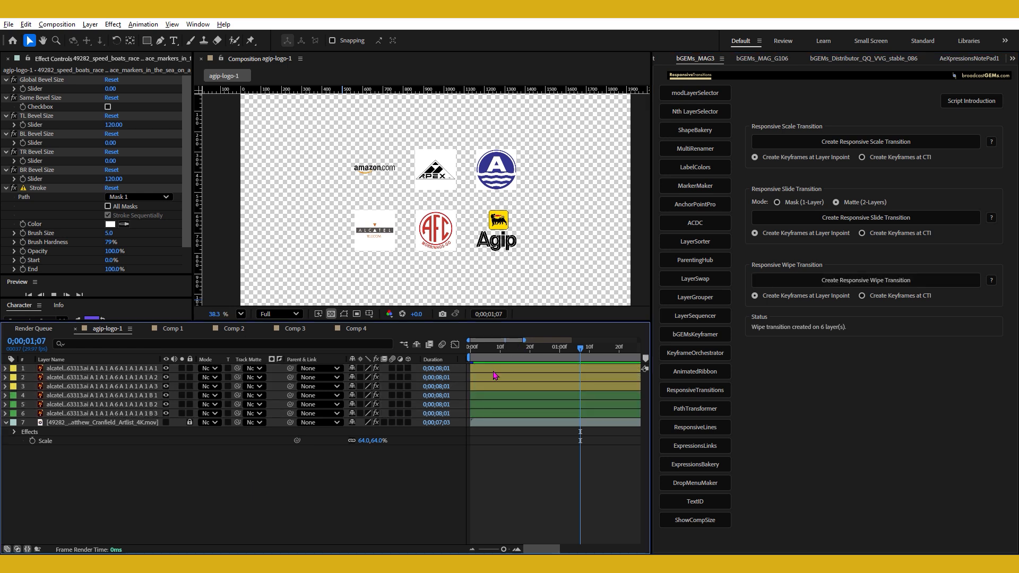
Reveal the Amazon logo layer's Wipe Animation keyframes and fit the whole composition duration in the timeline
click(493, 372)
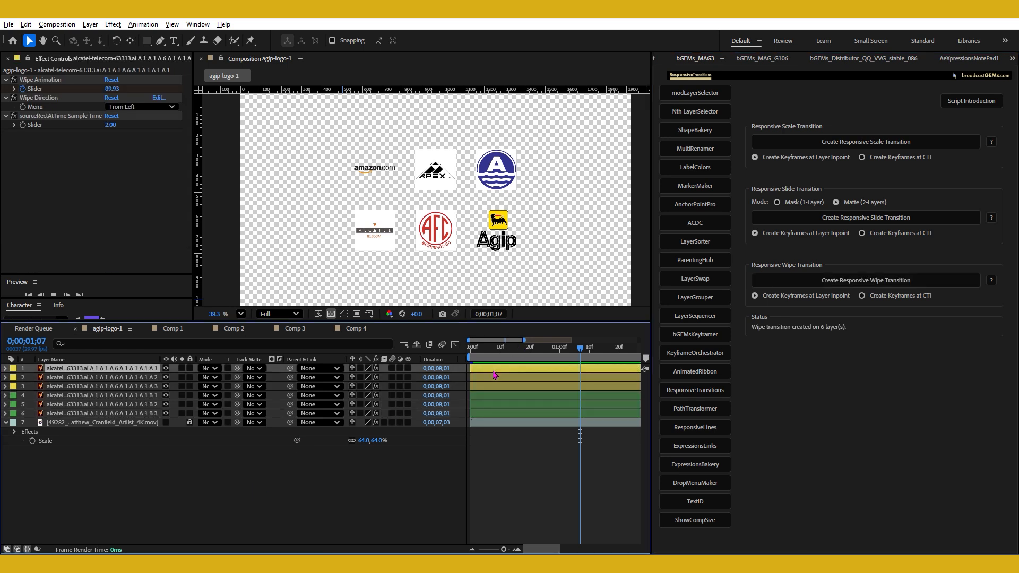
key(u)
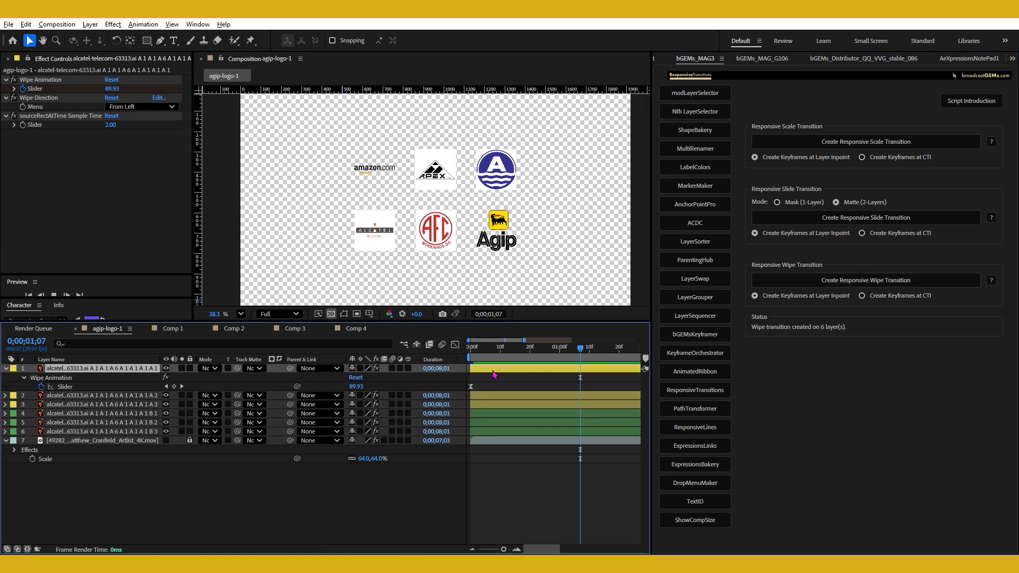
double_click(501, 341)
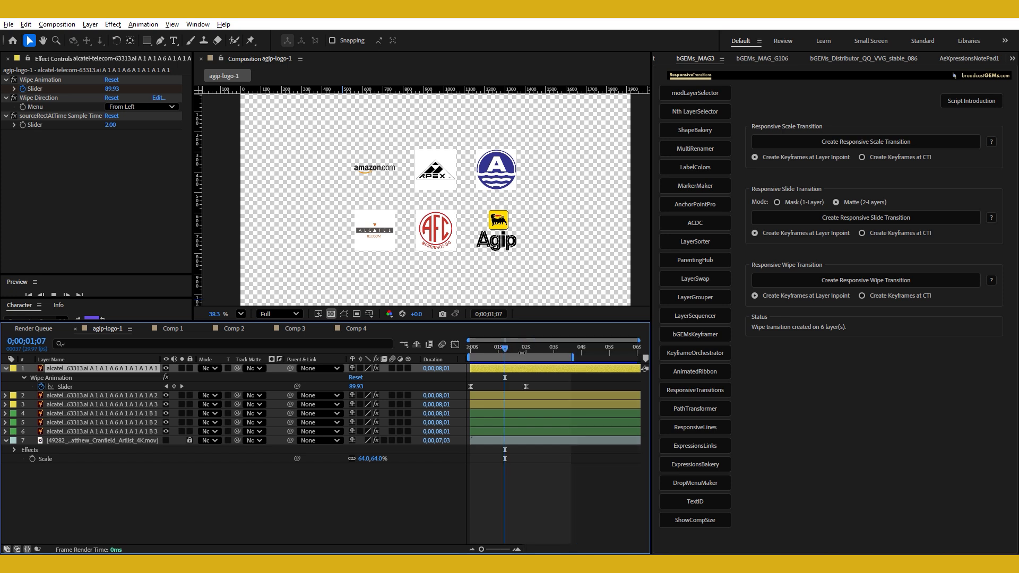
Scrub through the logos' wipe transition and play it back from the first frame
drag(539, 351, 384, 331)
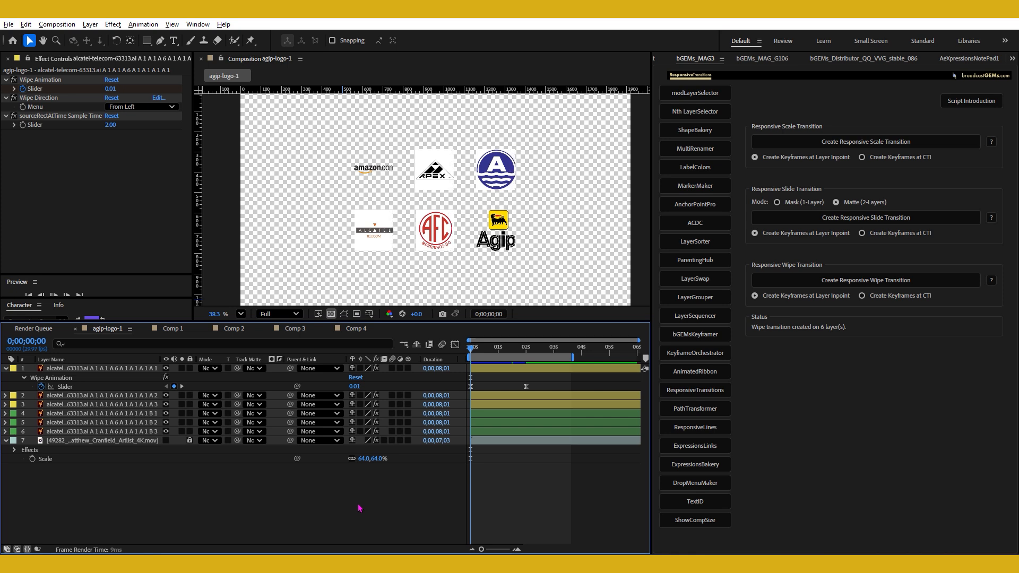
scroll(465, 241, up, 3)
drag(499, 355, 547, 348)
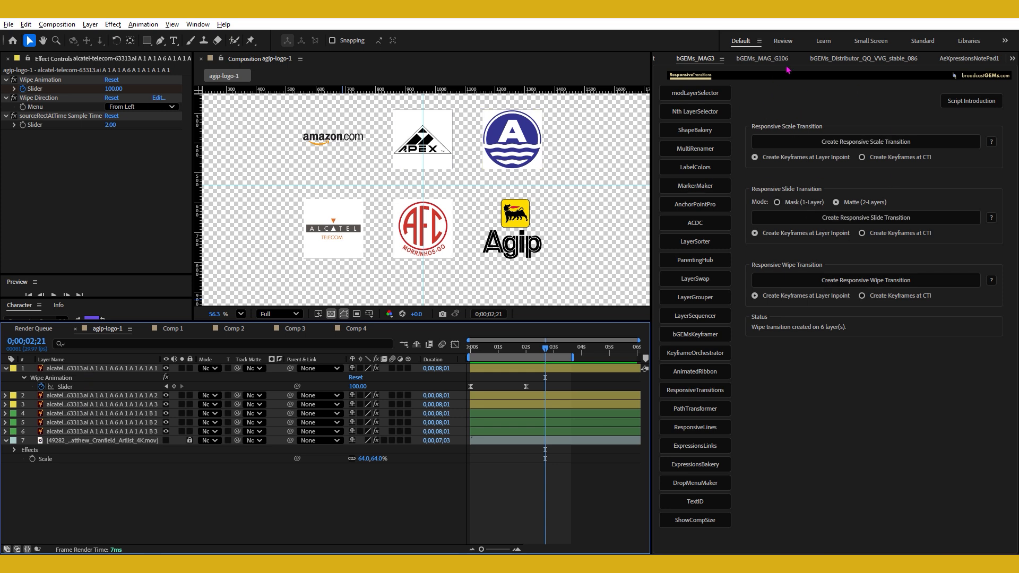
drag(524, 351, 461, 447)
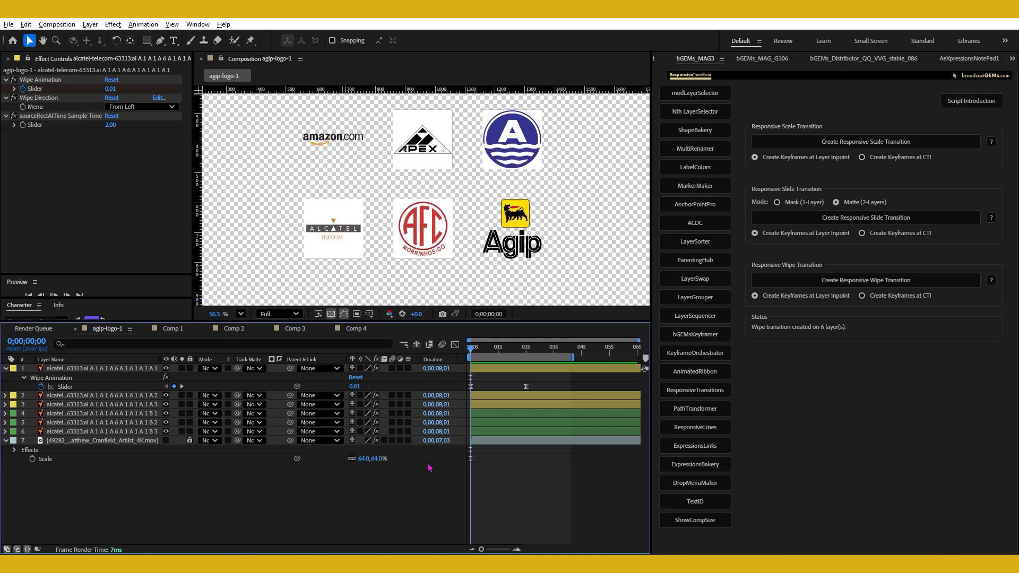
key(space)
key(space)
key(space)
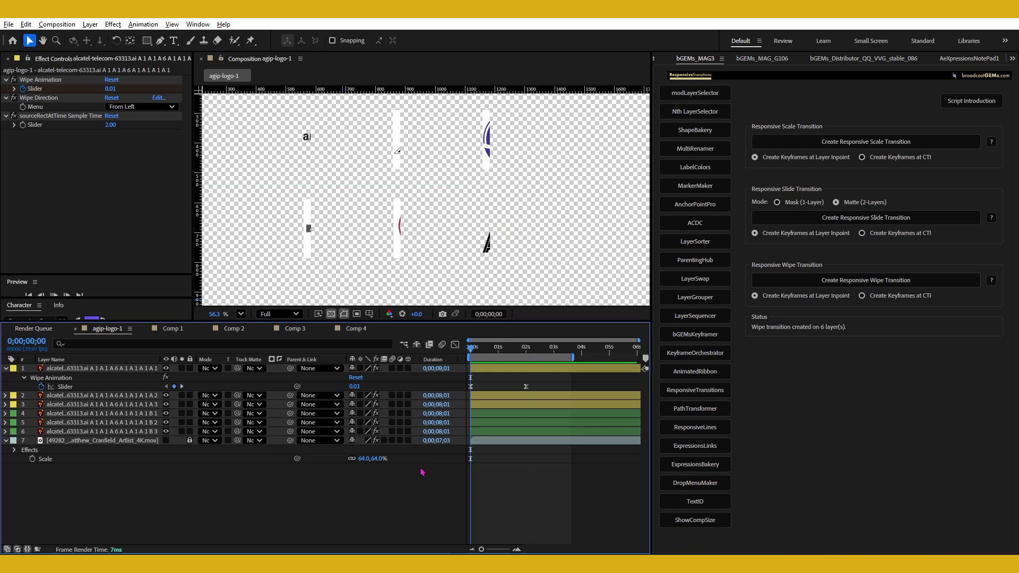
Turn off the transparency grid, show the background video layer, and fit the whole frame in an enlarged composition viewer
key(space)
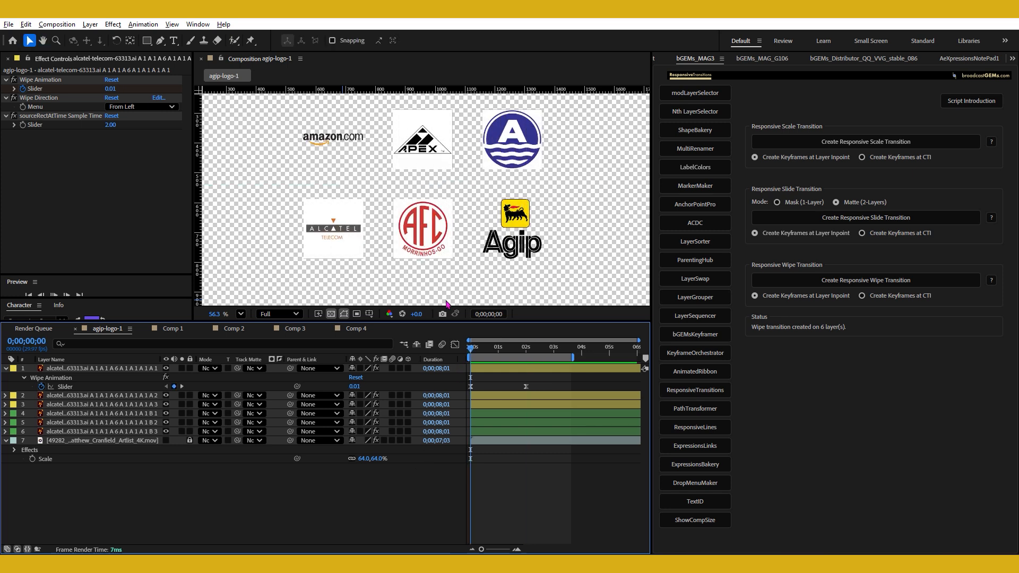
click(333, 316)
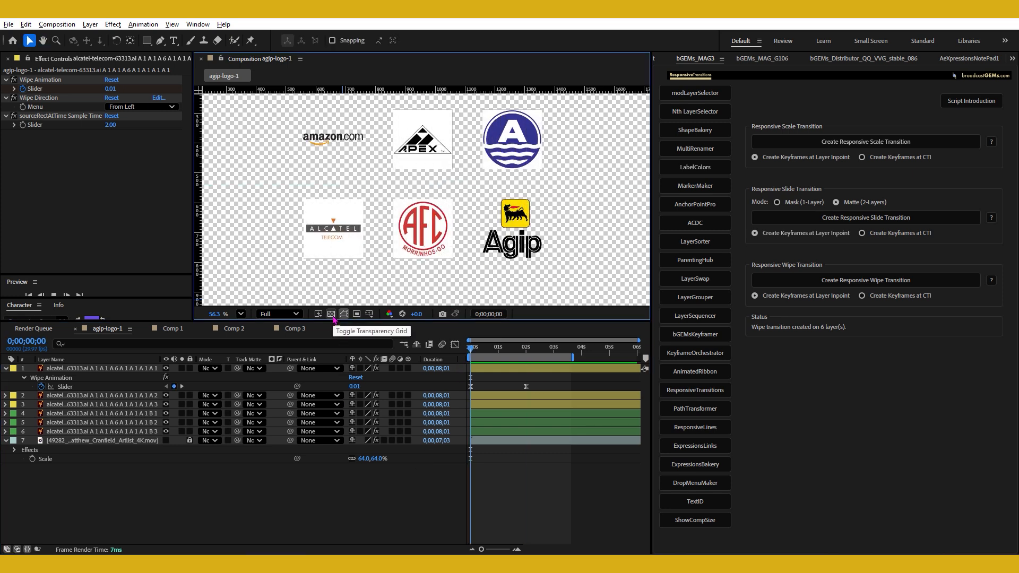
click(167, 441)
scroll(519, 207, down, 2)
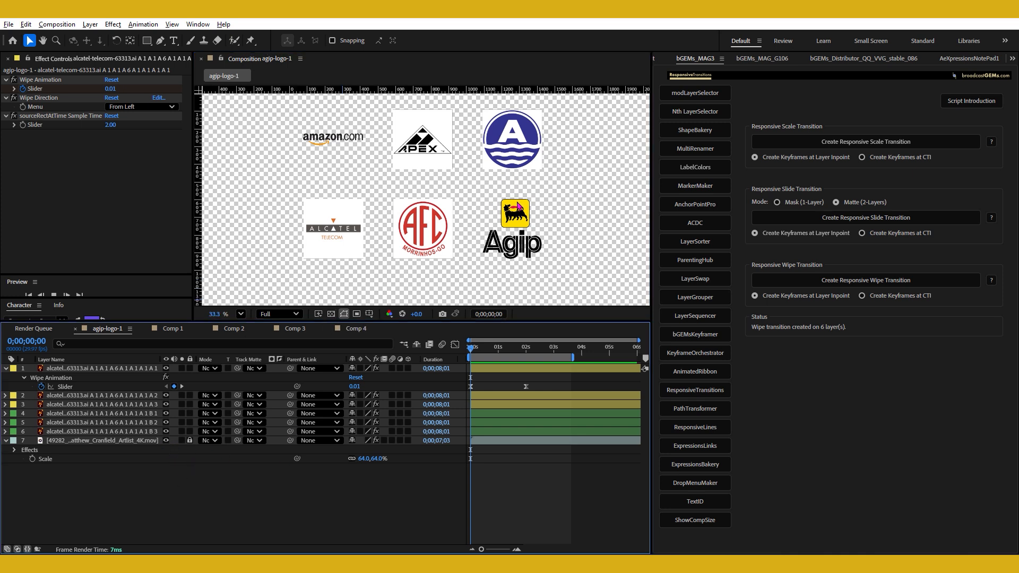
click(587, 220)
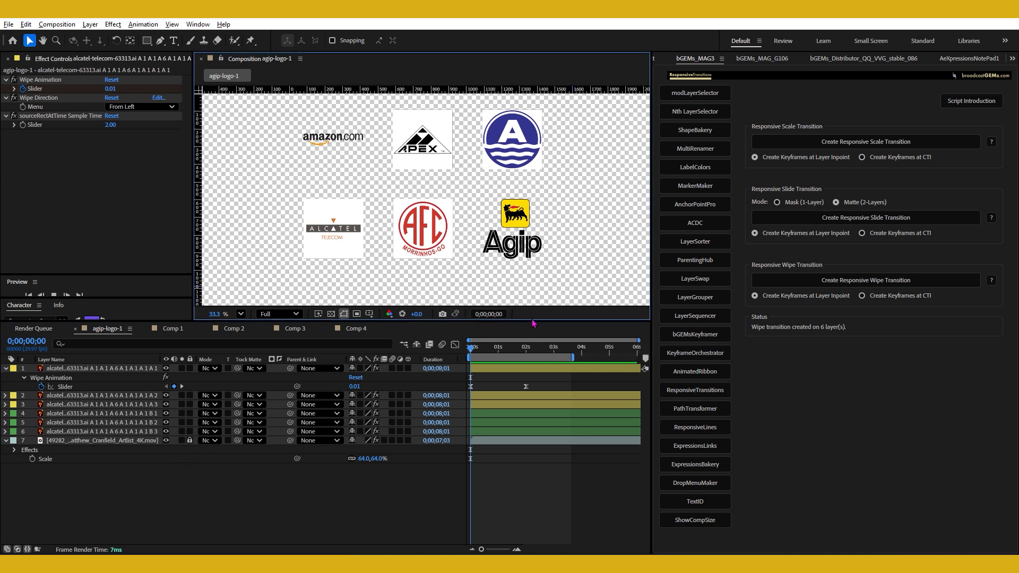
mouse_move(534, 321)
mouse_down()
mouse_move(531, 380)
mouse_move(538, 340)
mouse_up()
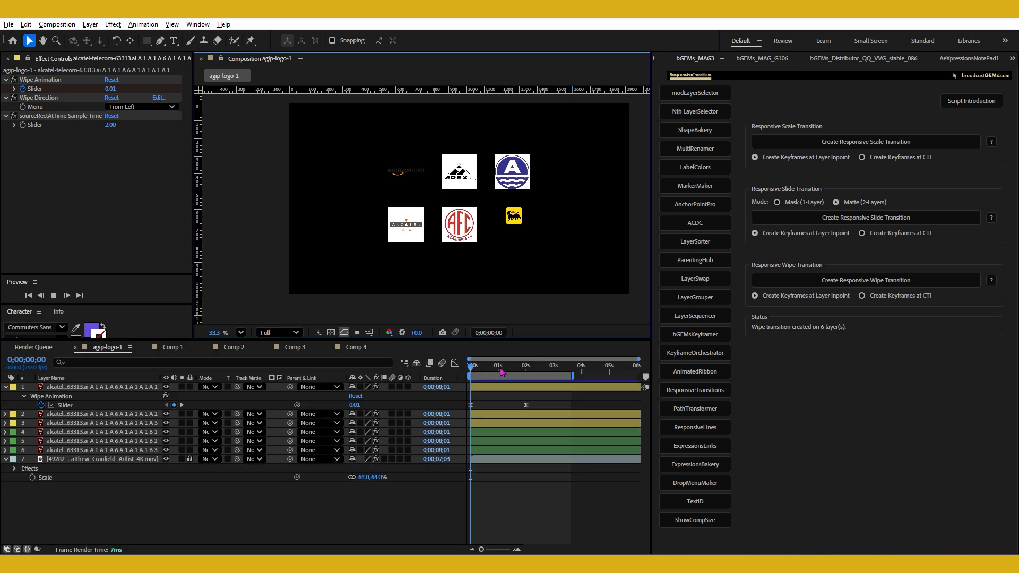
Scrub through the logos' wipe transition to 0;00;02;06 and collapse the first logo layer's properties
click(496, 368)
key(space)
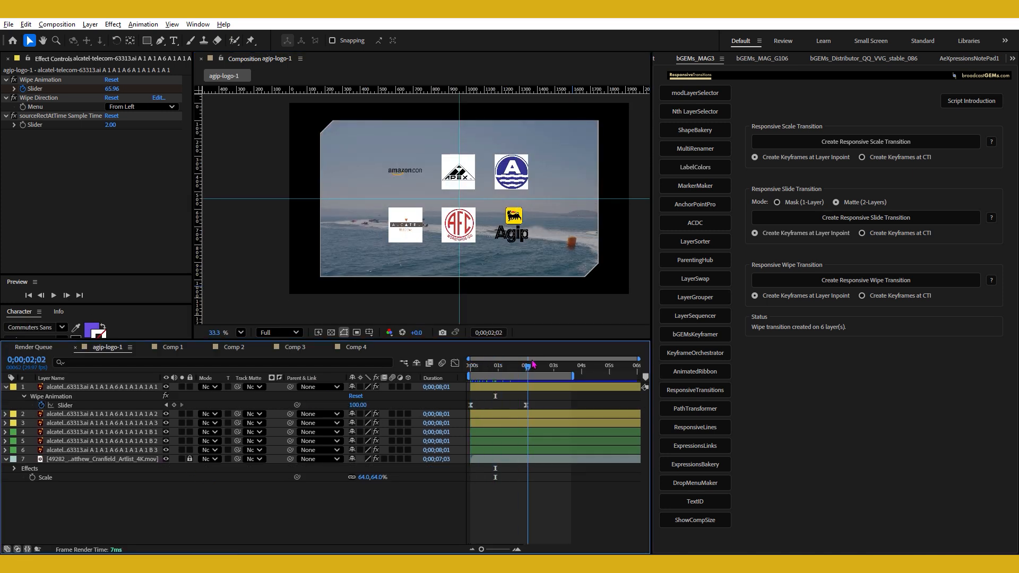
click(6, 387)
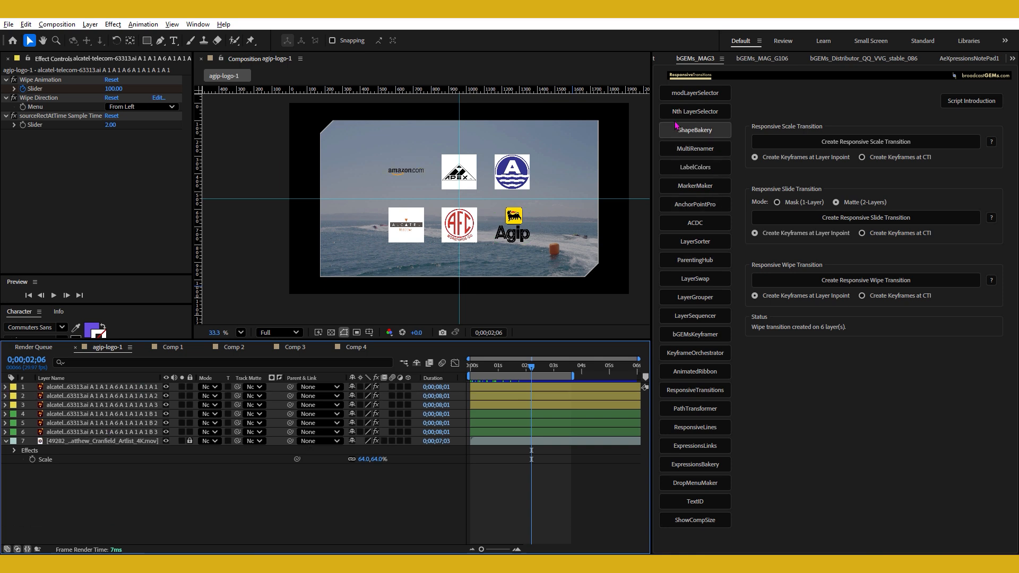
Select all six logos in the composition and set their scale to 10%
click(419, 173)
click(460, 182)
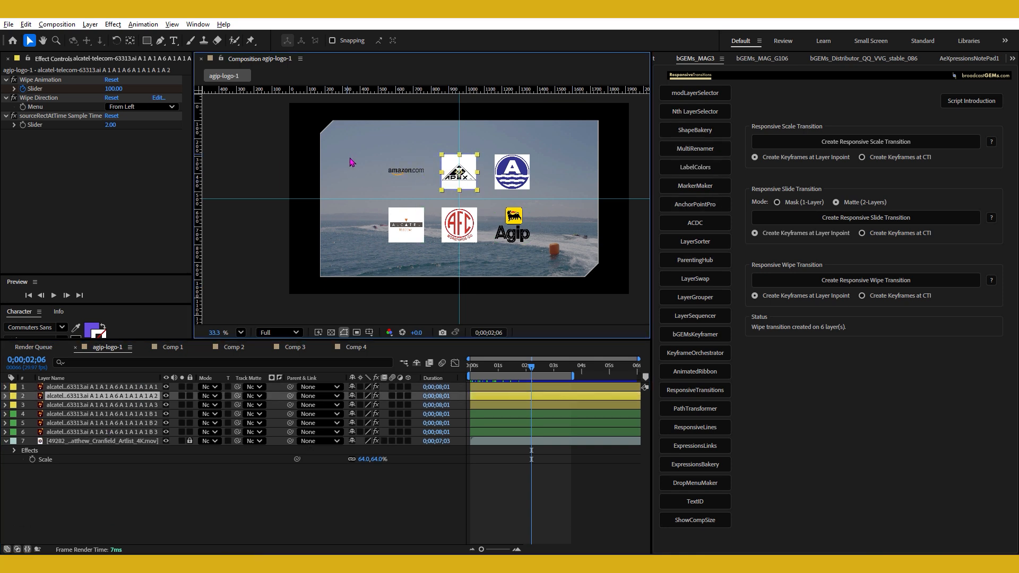
drag(372, 155, 583, 267)
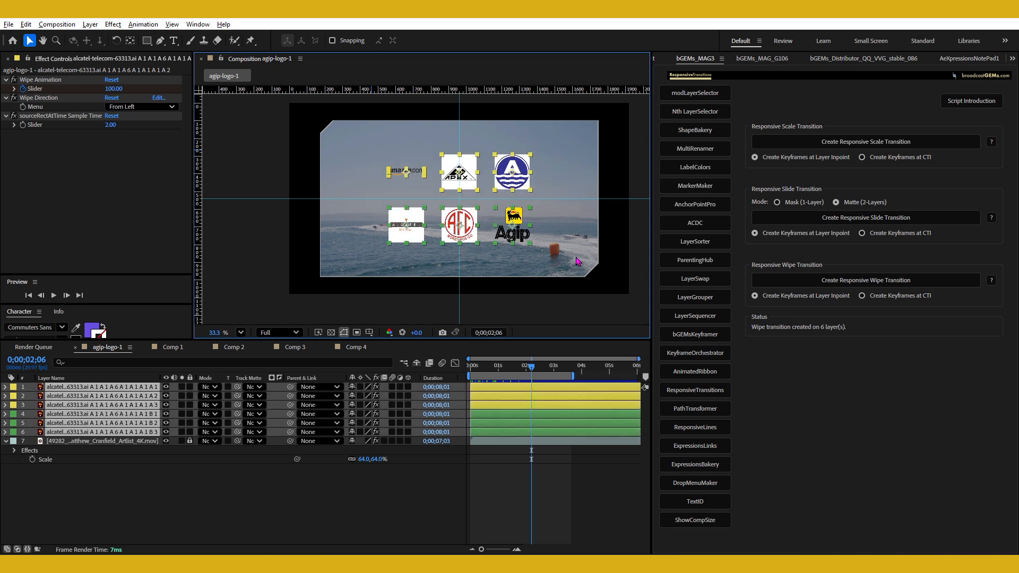
key(s)
click(373, 396)
text(10)
key(Return)
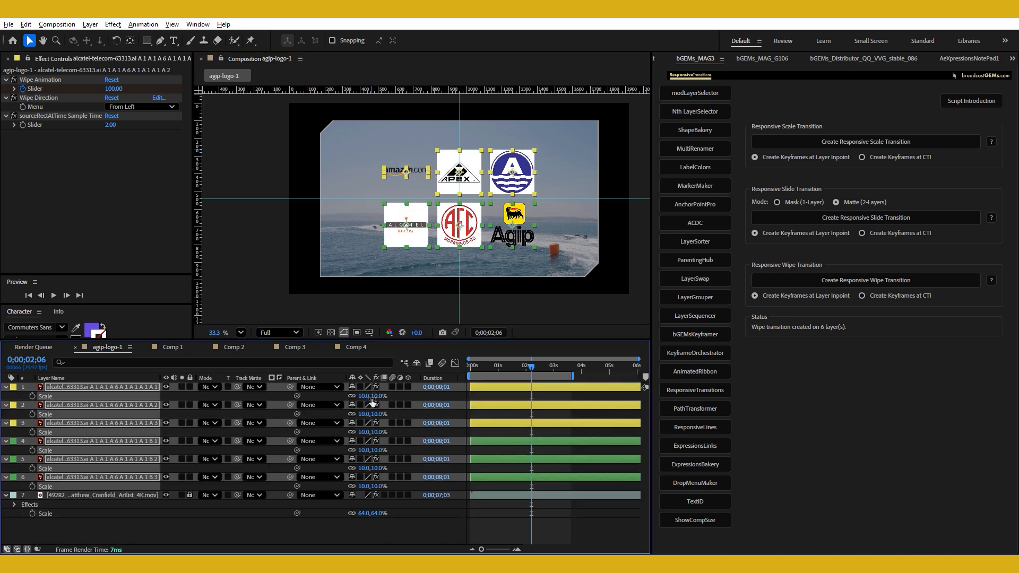
Play back the enlarged logos' wipe transition over the video from the first frame
key(Home)
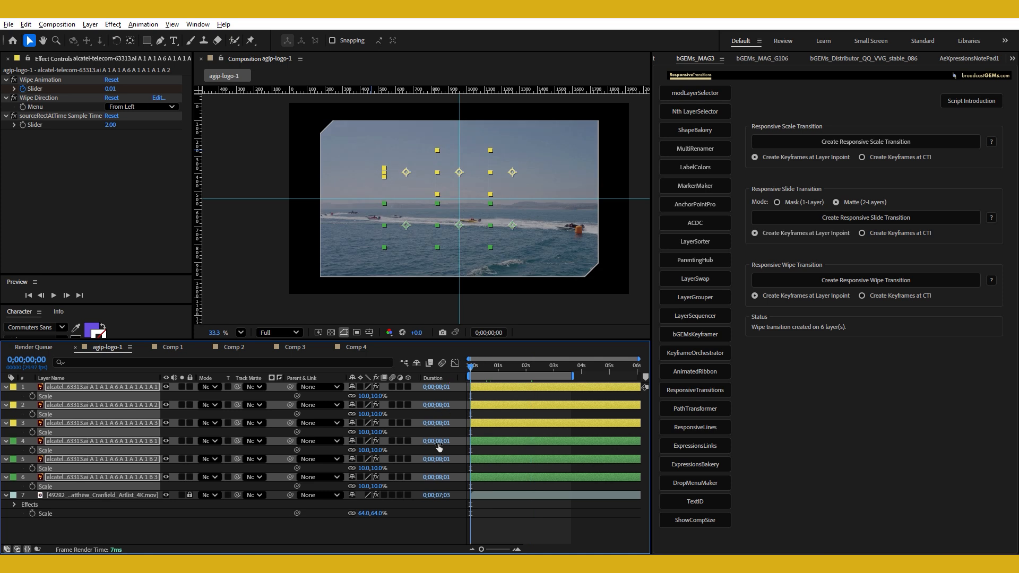
click(422, 518)
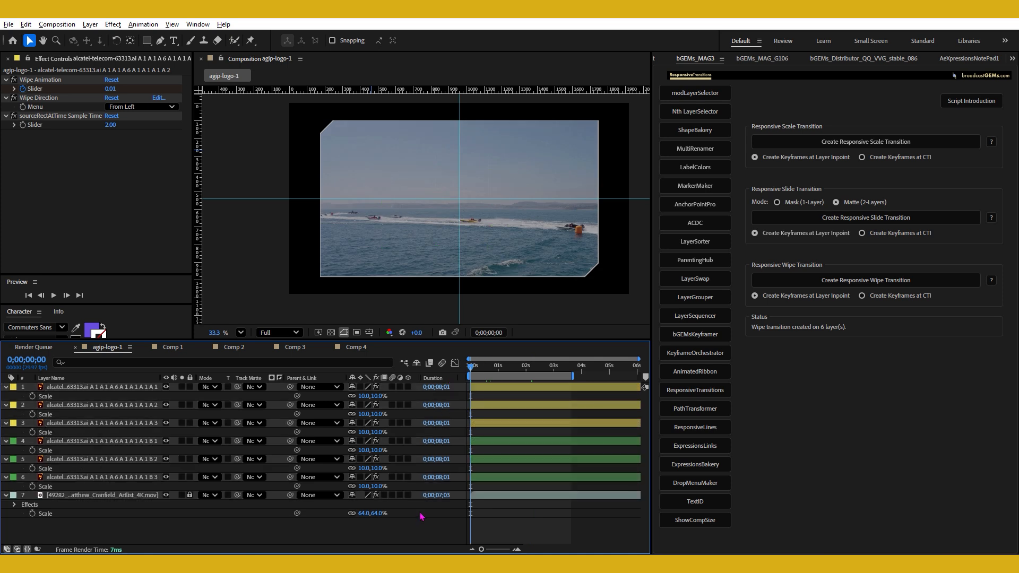
key(space)
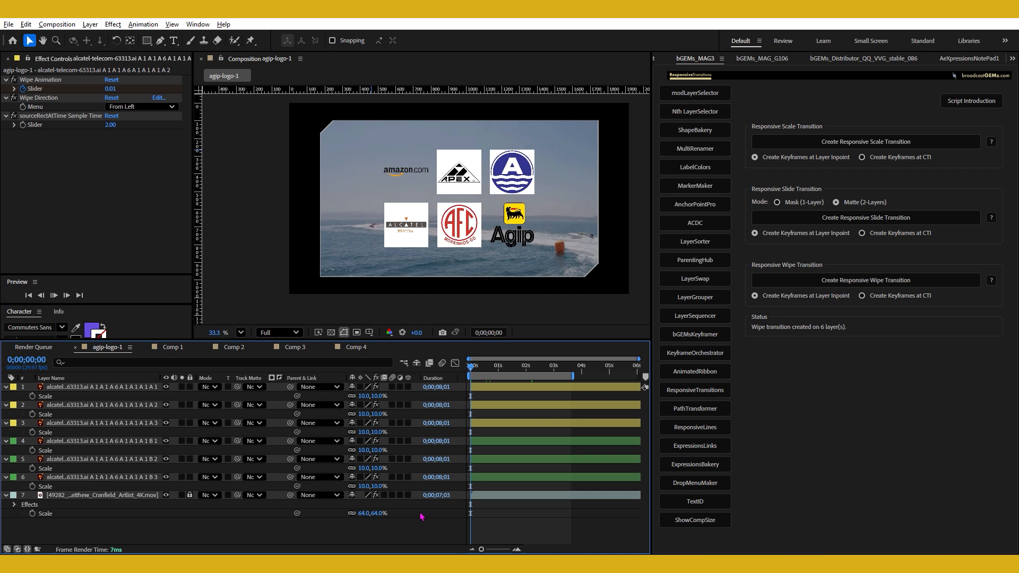
Collapse the six logo layers' Scale properties and clear the layer selection
key(ctrl+a)
click(6, 387)
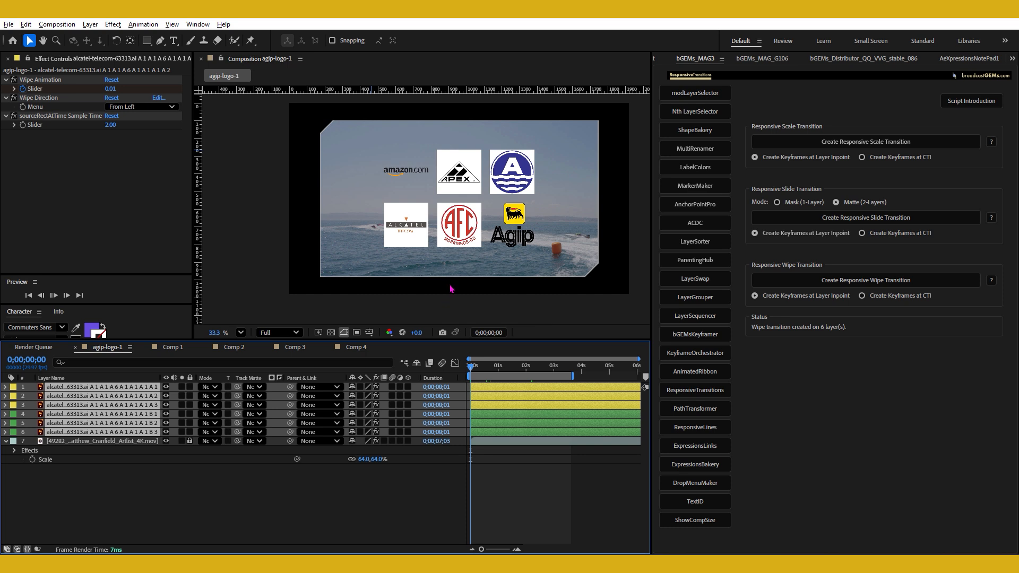
click(425, 473)
click(458, 224)
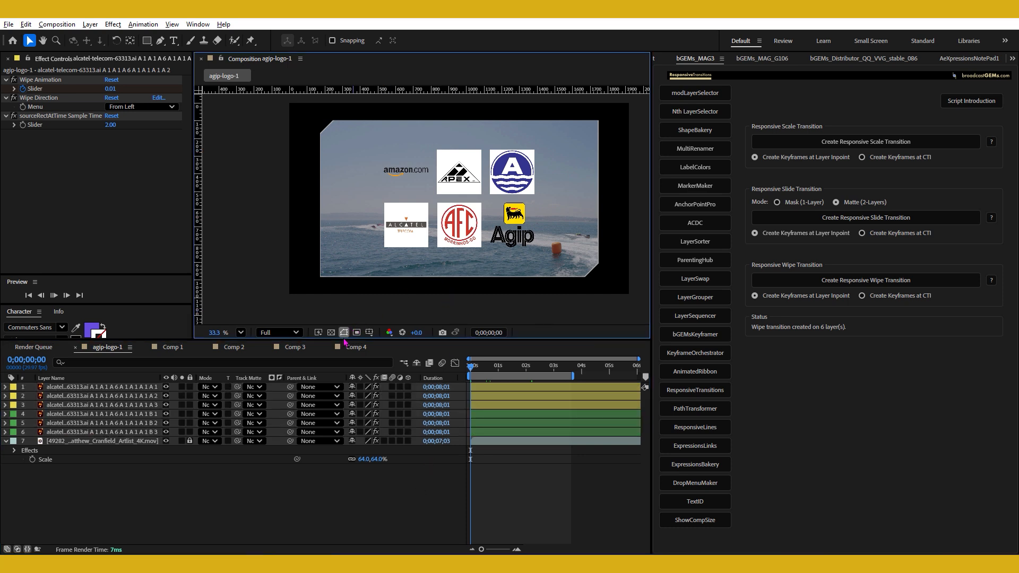
Open the LayerSwap script and check individual logo layers in the timeline and viewer
click(493, 389)
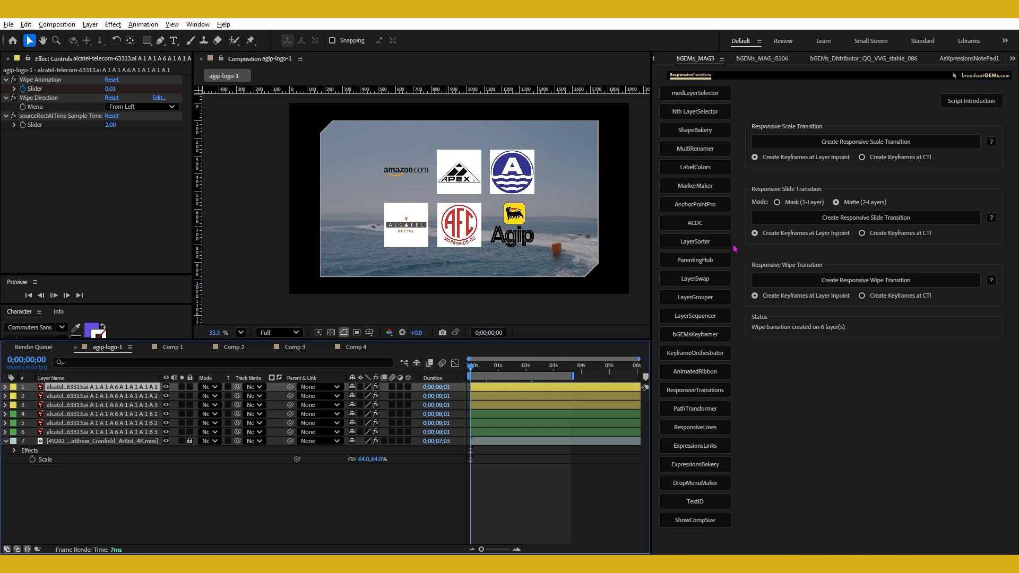
click(704, 284)
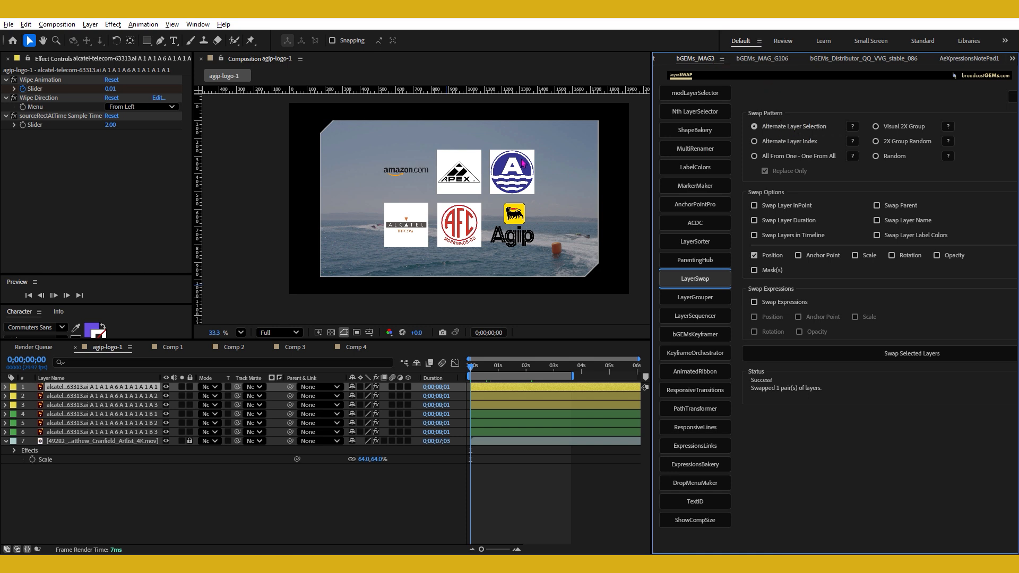
click(514, 176)
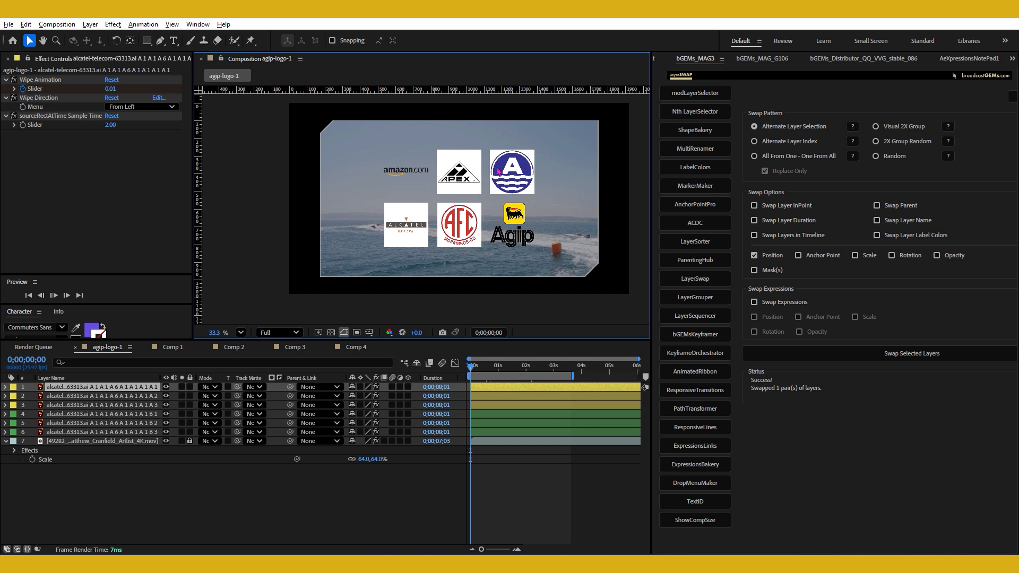
click(114, 405)
click(133, 423)
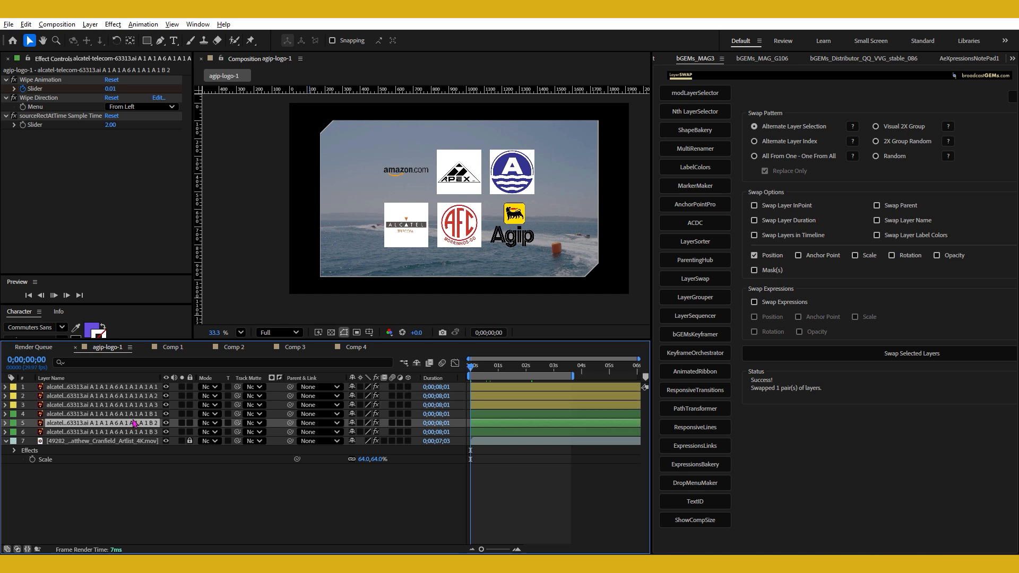
click(344, 332)
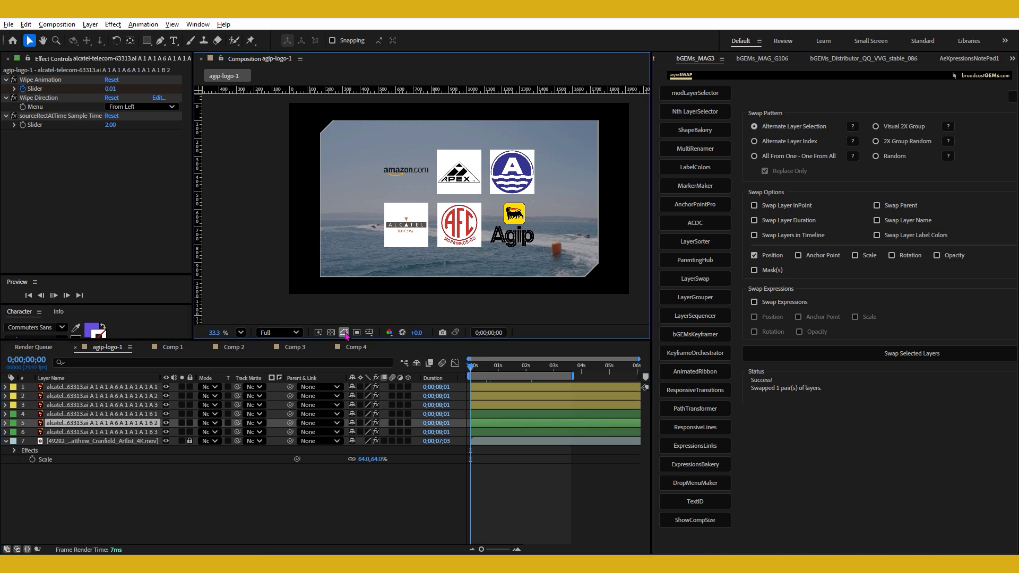
click(106, 405)
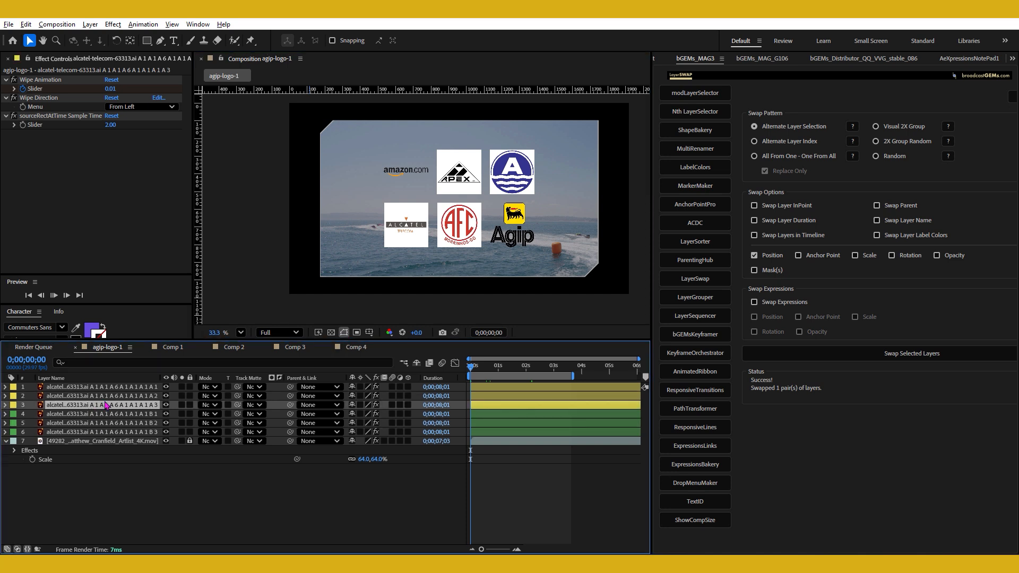
click(470, 223)
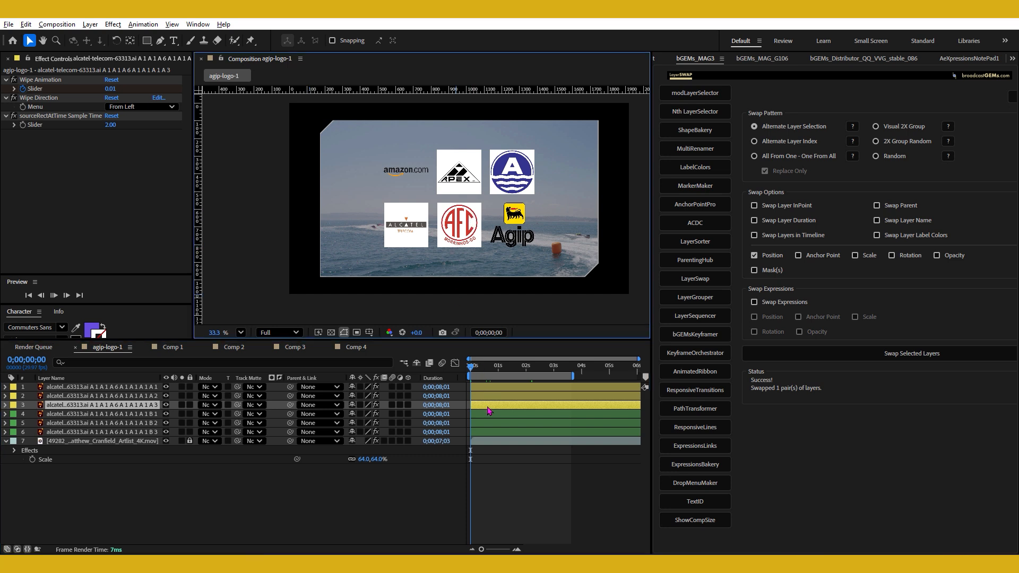
Swap the positions of the blue A logo and the Amazon logo with Alternate Layer Selection at 0;00;02;02
key(ctrl+a)
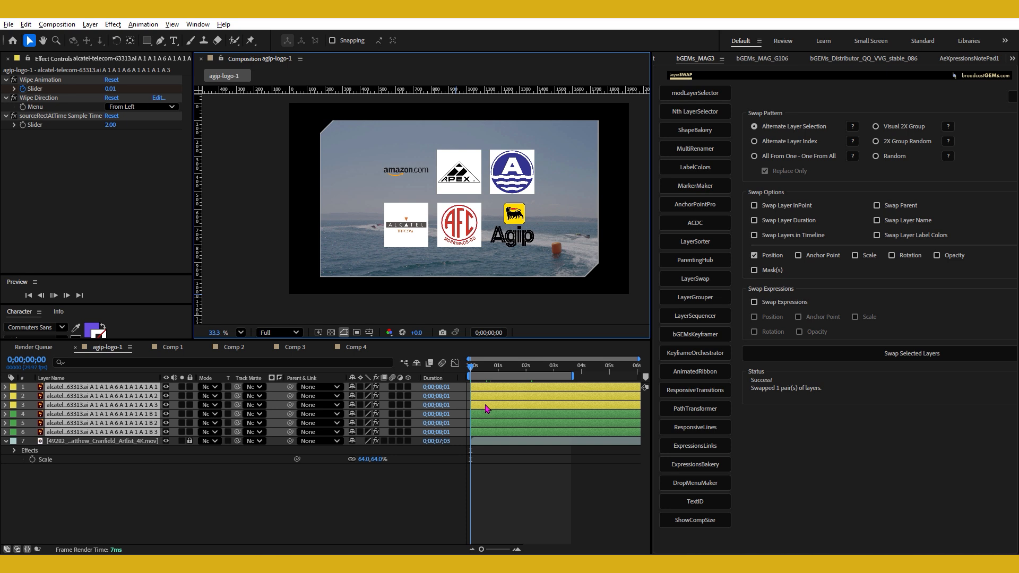
click(529, 368)
drag(530, 367, 527, 366)
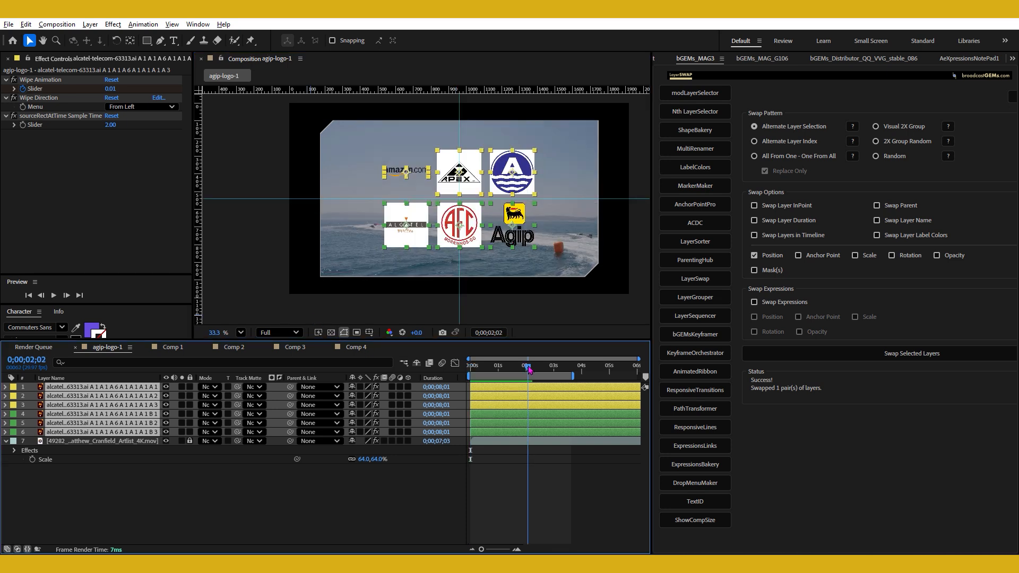
click(496, 292)
click(509, 178)
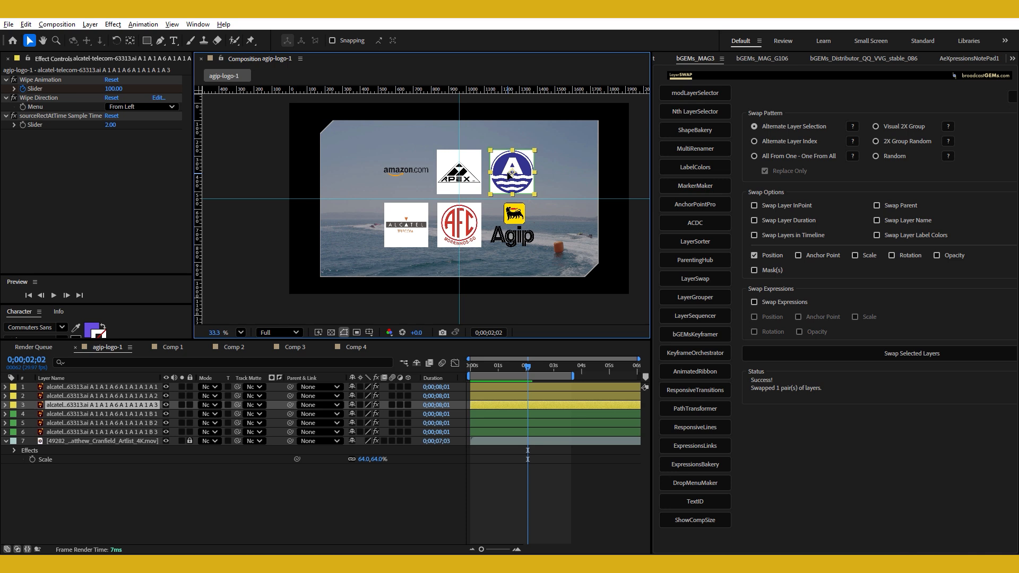
shift+click(395, 176)
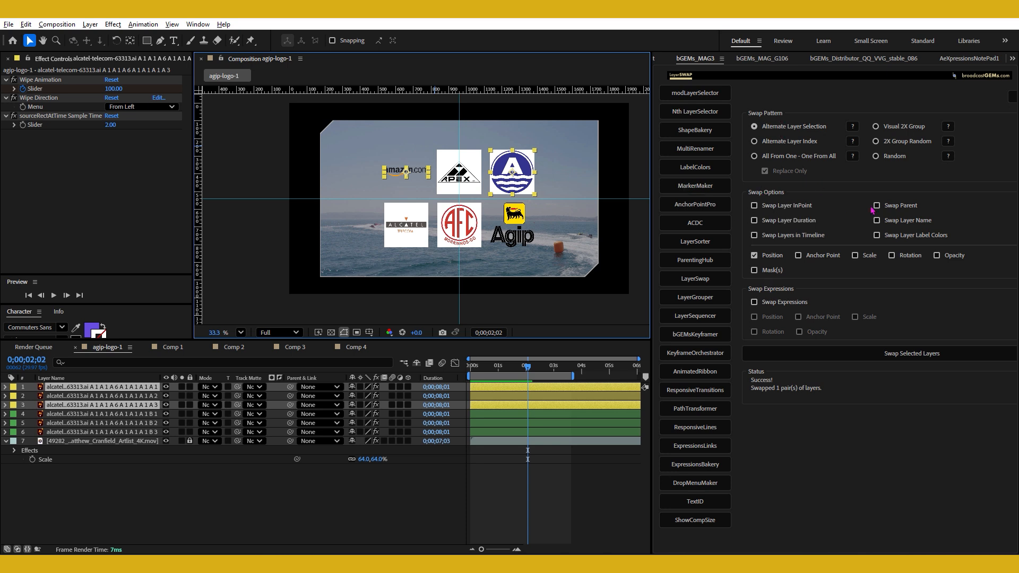
shift+click(781, 128)
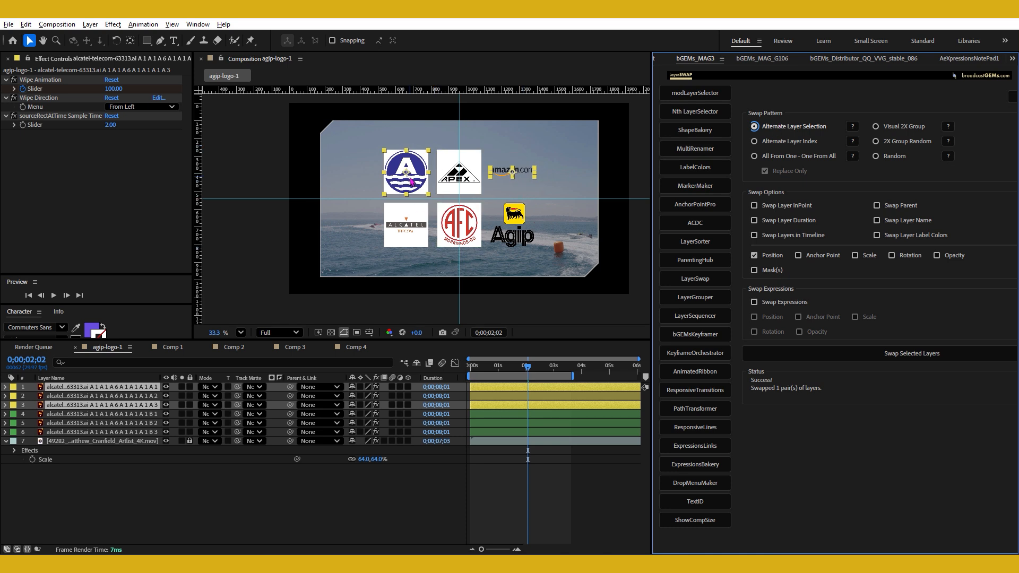
Swap the positions of the AFC and Apex logos with Alternate Layer Selection
click(506, 271)
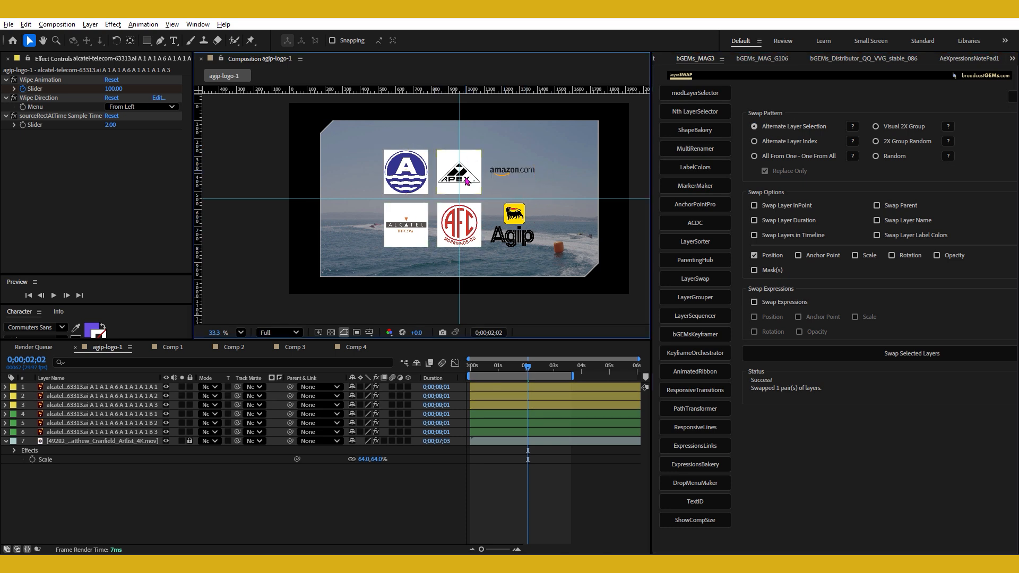
scroll(467, 183, up, 1)
scroll(466, 183, up, 1)
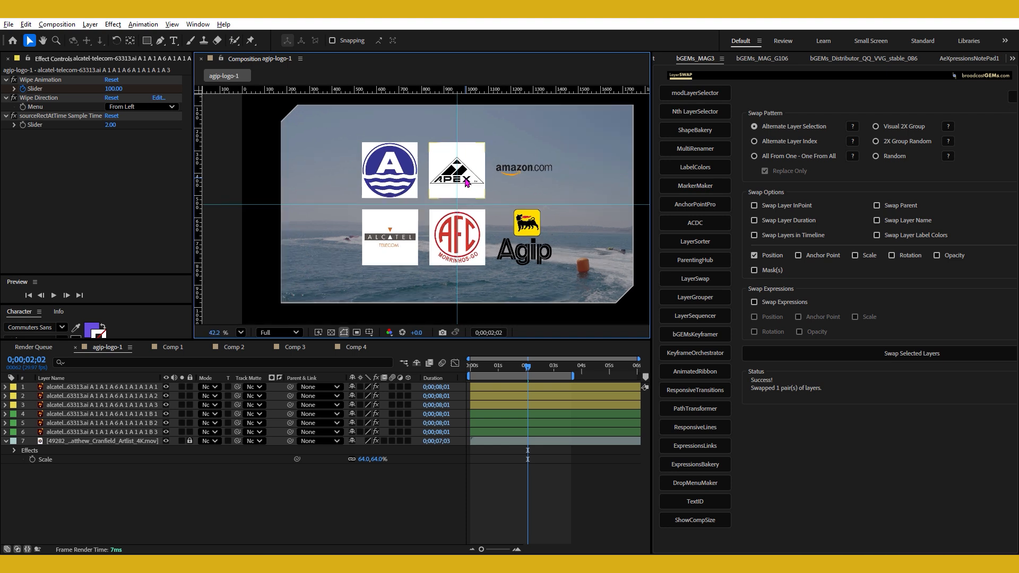
click(465, 251)
shift+click(467, 186)
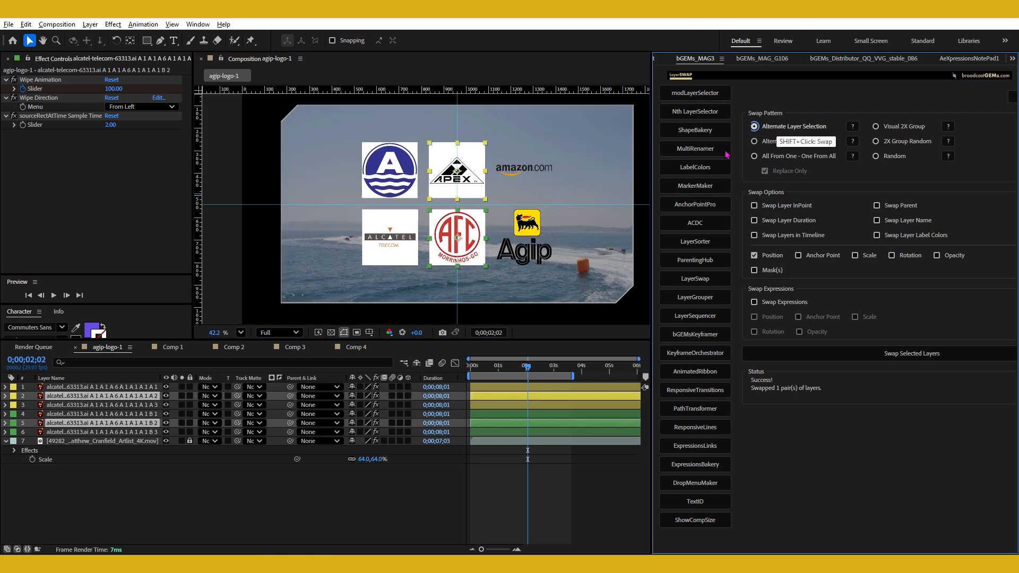
shift+click(781, 131)
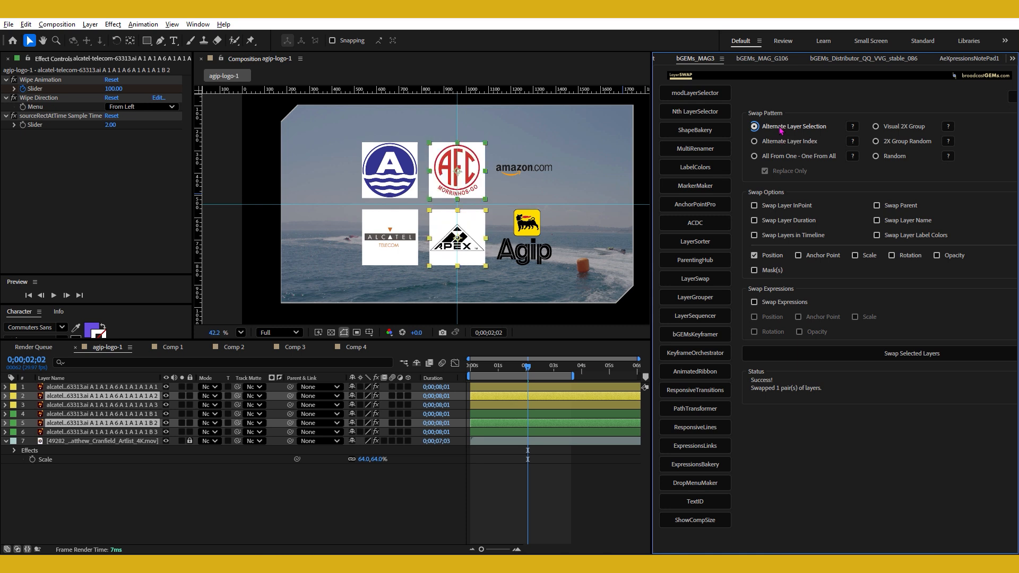
Swap the positions of the Agip and Amazon logos with Alternate Layer Selection
click(523, 225)
shift+click(525, 171)
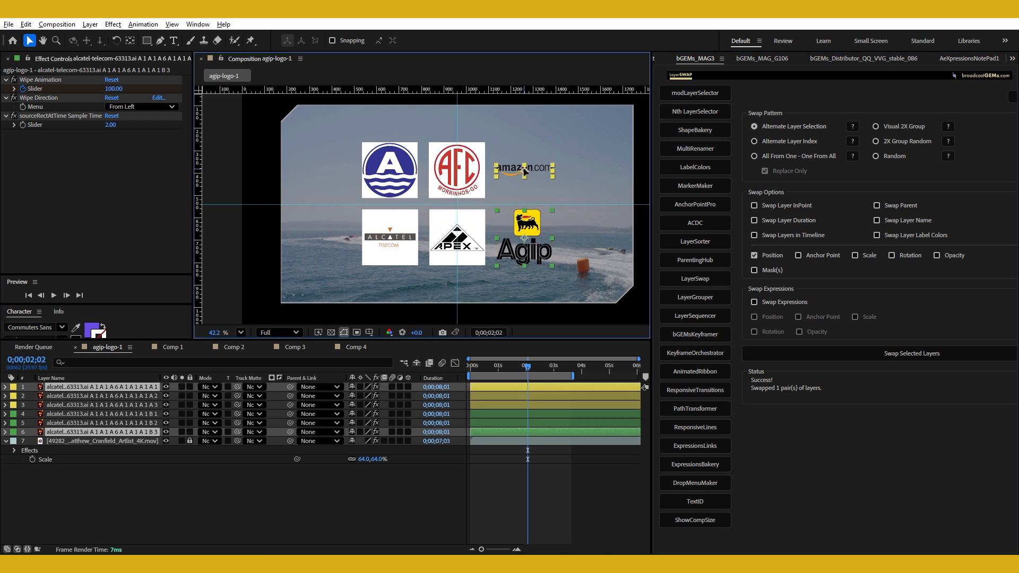
shift+click(799, 131)
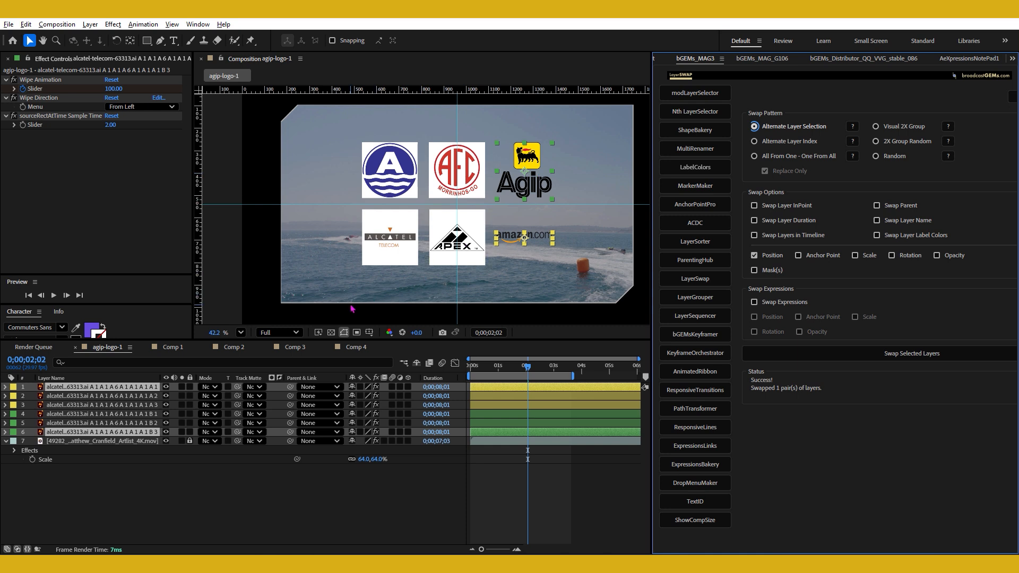
Swap the positions of the Apex and Amazon logos in the lower row with Alternate Layer Selection
click(466, 248)
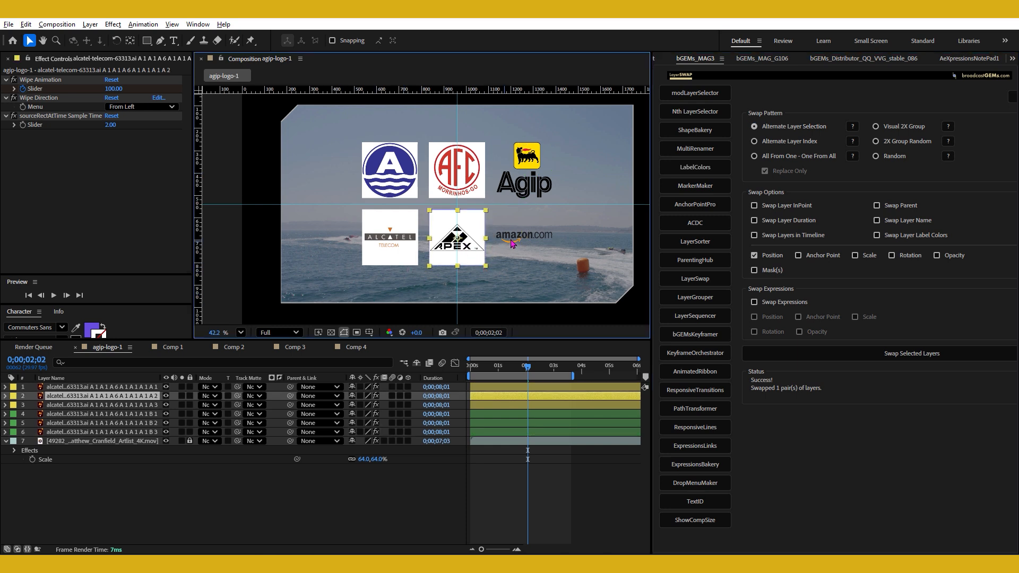
shift+click(540, 238)
click(791, 130)
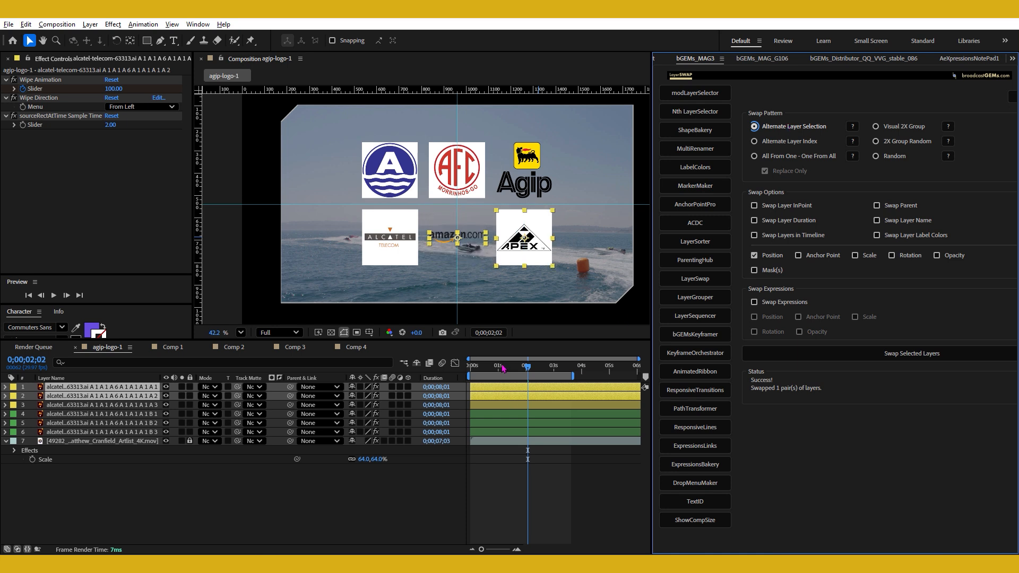
Play back the rearranged logos' wipe transition from the first frame and reopen the ResponsiveTransitions script
drag(503, 369, 459, 378)
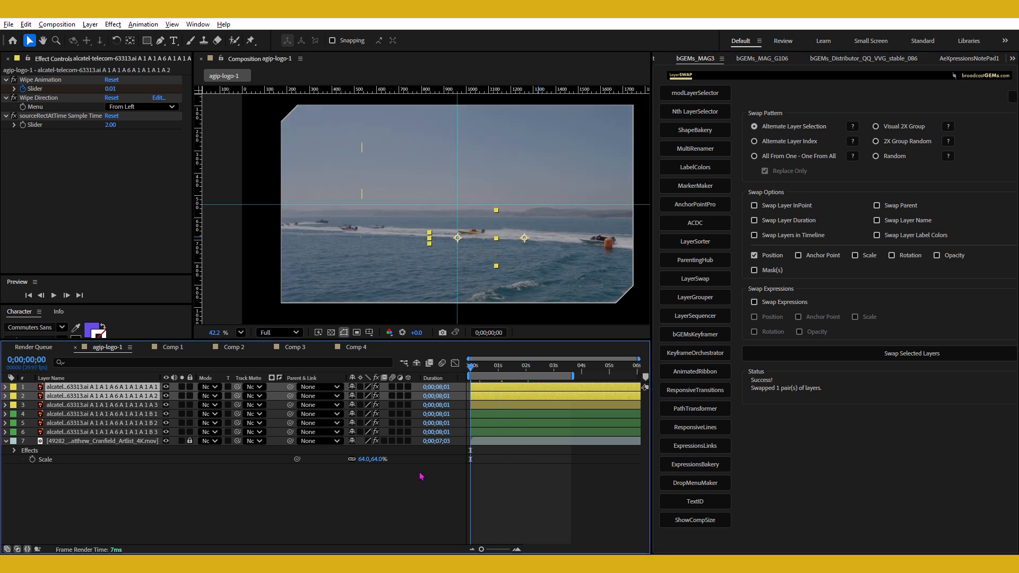
click(419, 481)
key(space)
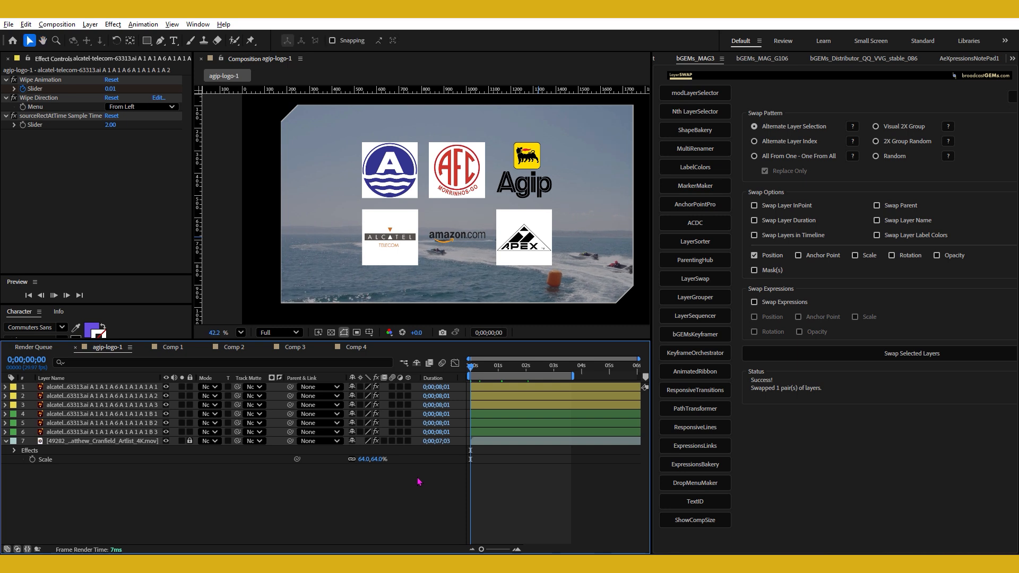
click(680, 394)
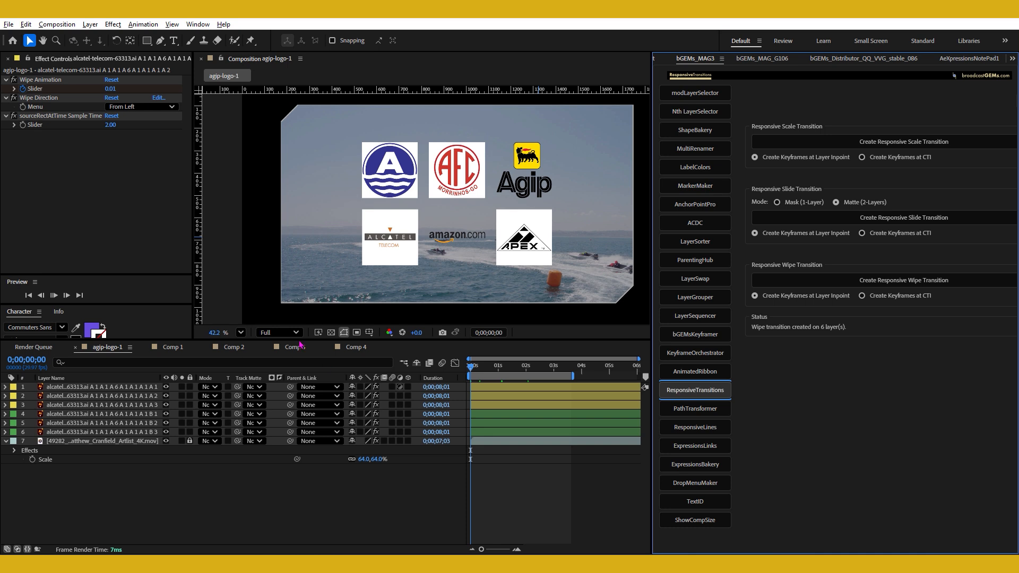